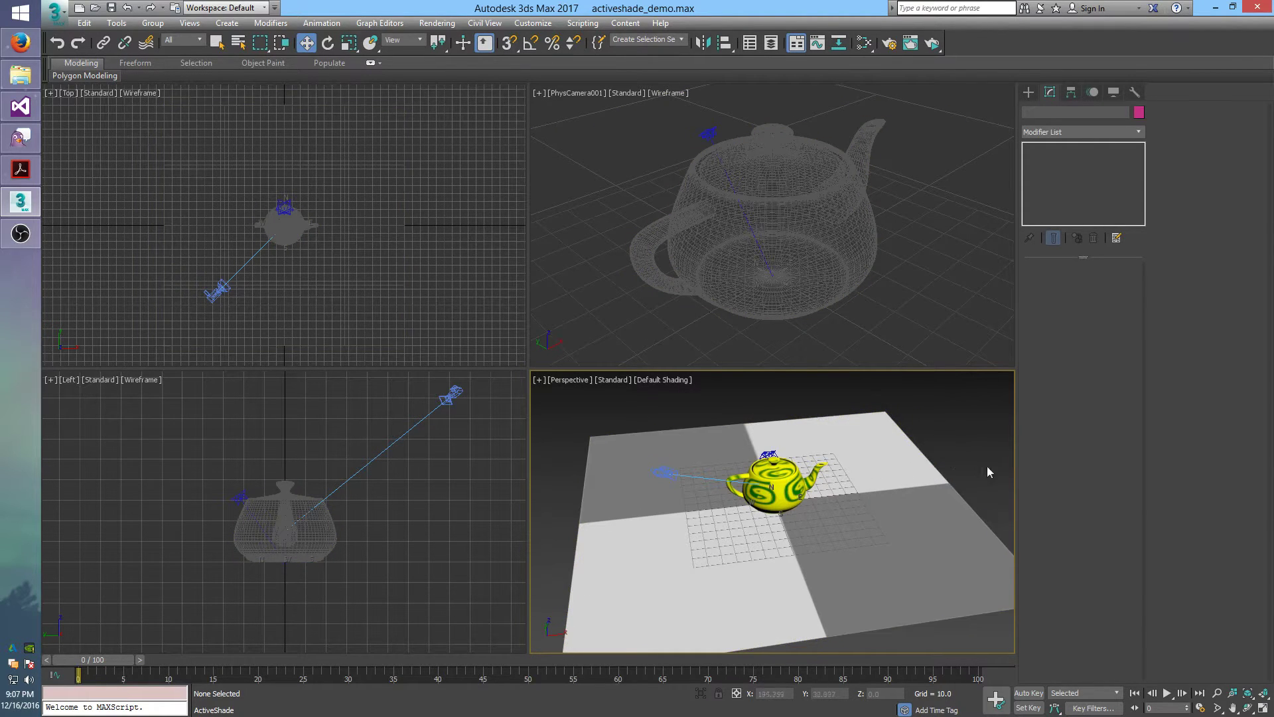
Select the floor plane and open the Slate Material Editor, placing it clear of the shaded Perspective viewport
left_click(885, 449)
key("m")
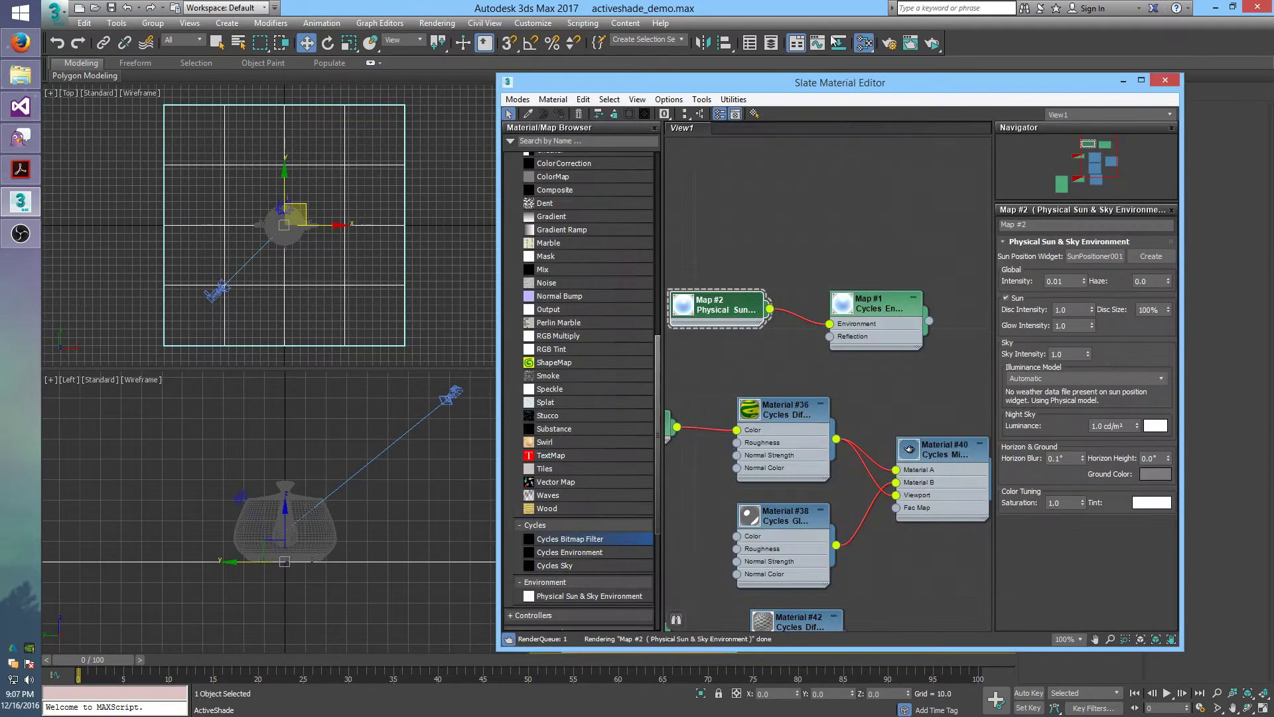
left_click_drag(859, 81, 580, 63)
middle_click_drag(643, 582, 665, 425)
middle_click_drag(409, 458, 465, 469)
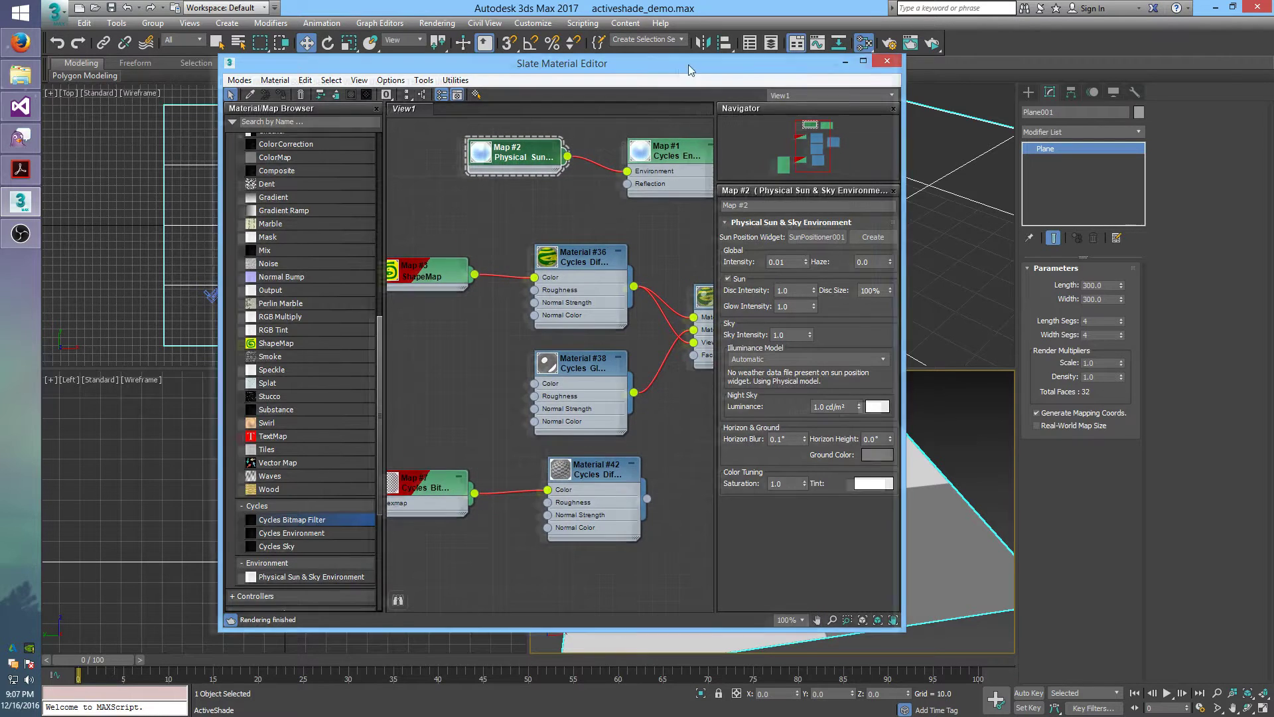
left_click_drag(687, 65, 394, 122)
middle_click_drag(389, 466, 312, 476)
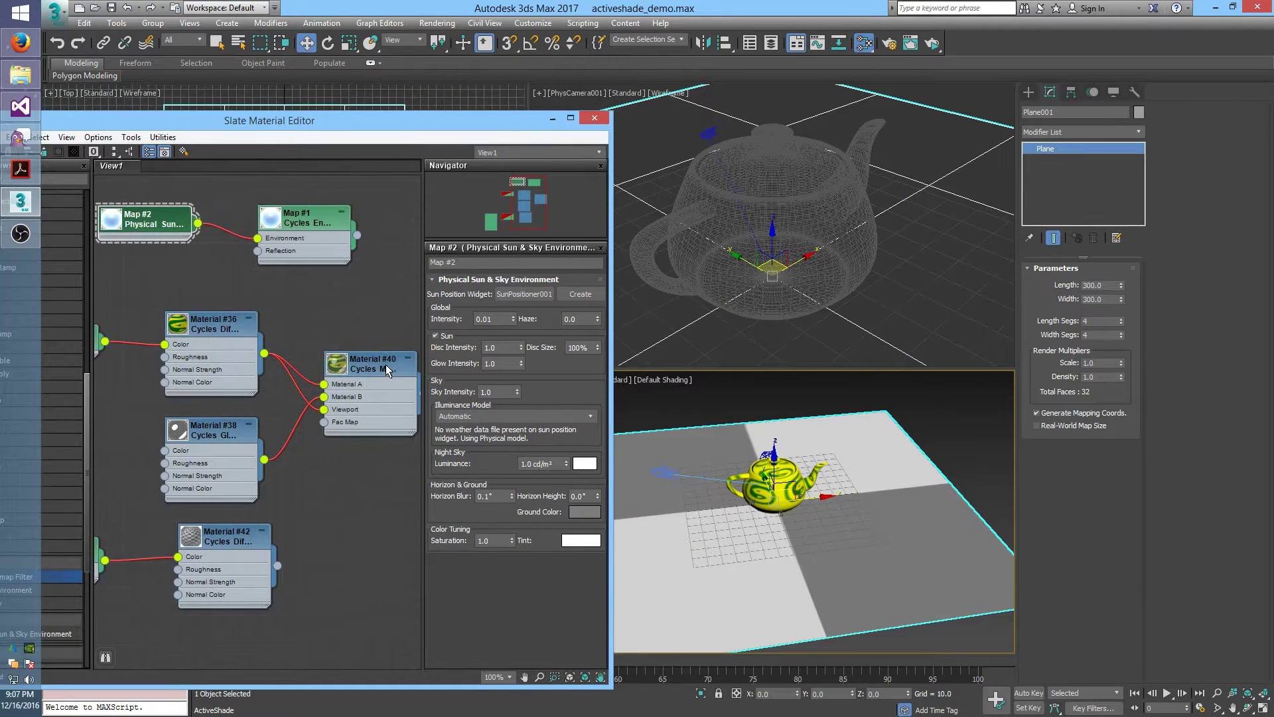
Examine the parameters of the teapot's Cycles Mix, Diffuse and Glossy materials and of the Physical Sun & Sky Environment map
double_click(385, 364)
mouse_move(337, 327)
middle_mouse_down()
mouse_move(248, 327)
mouse_move(345, 326)
middle_mouse_up()
double_click(268, 330)
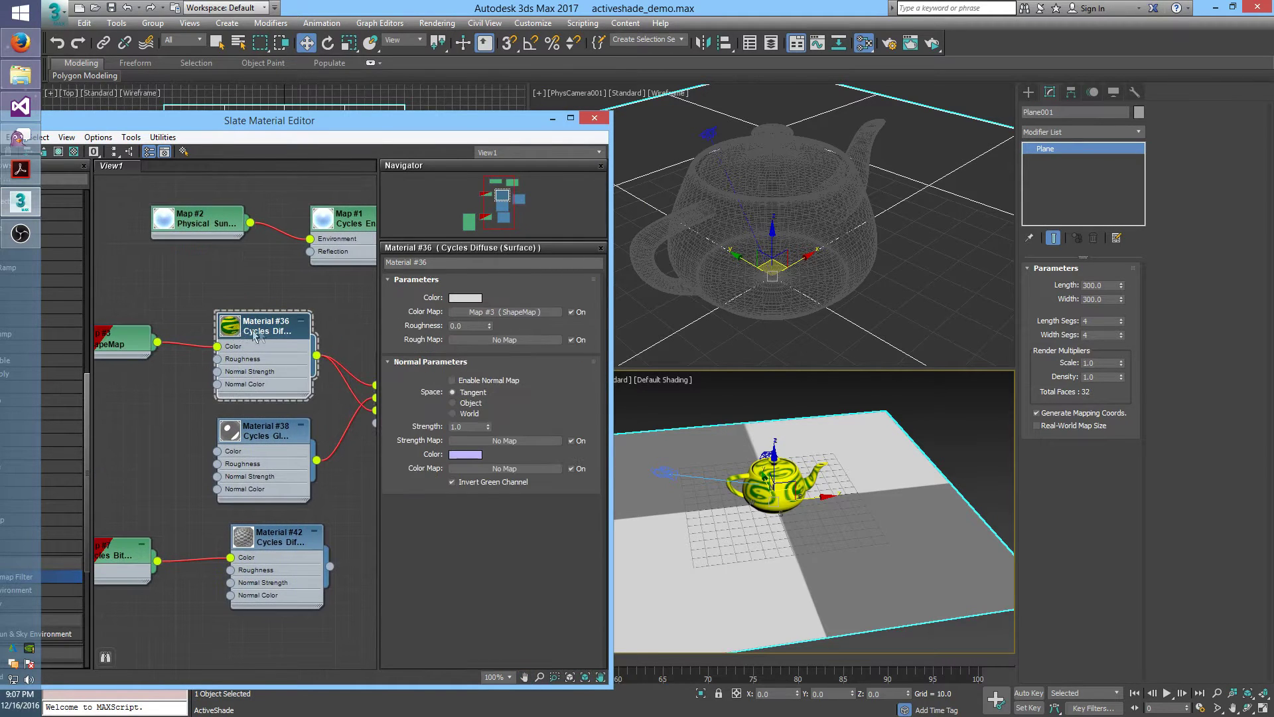
double_click(287, 436)
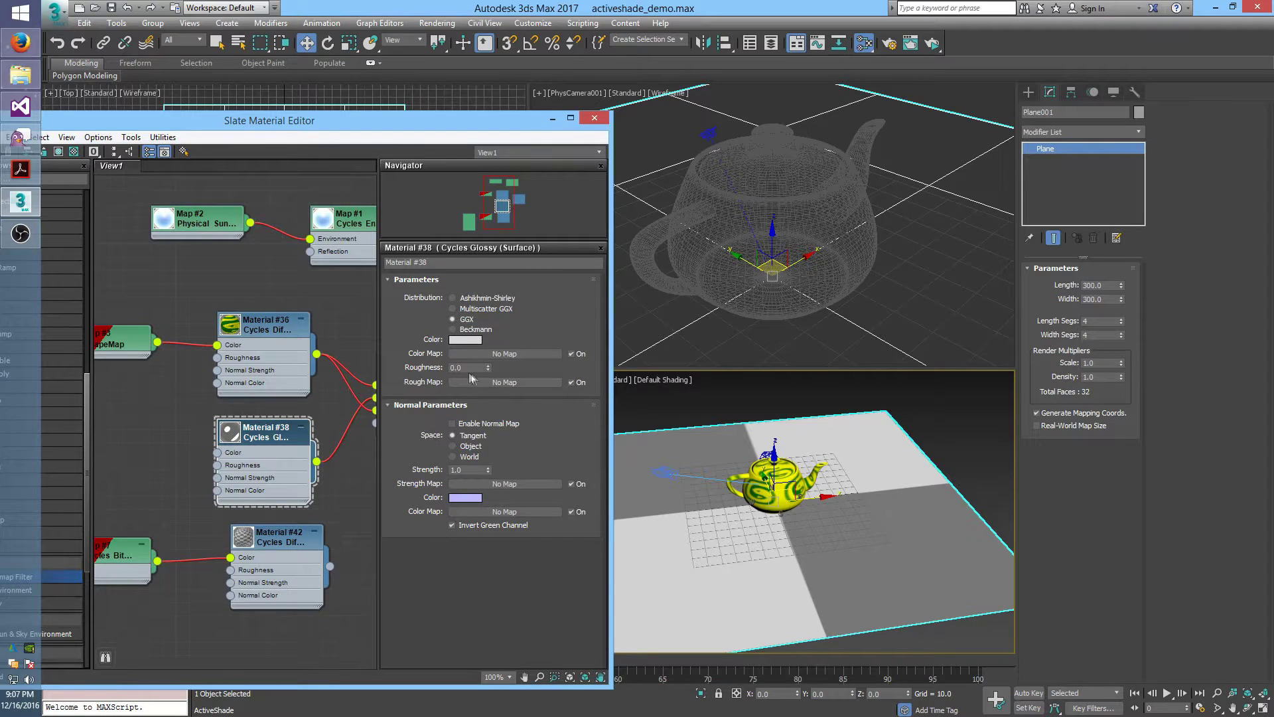
middle_click_drag(350, 327, 251, 326)
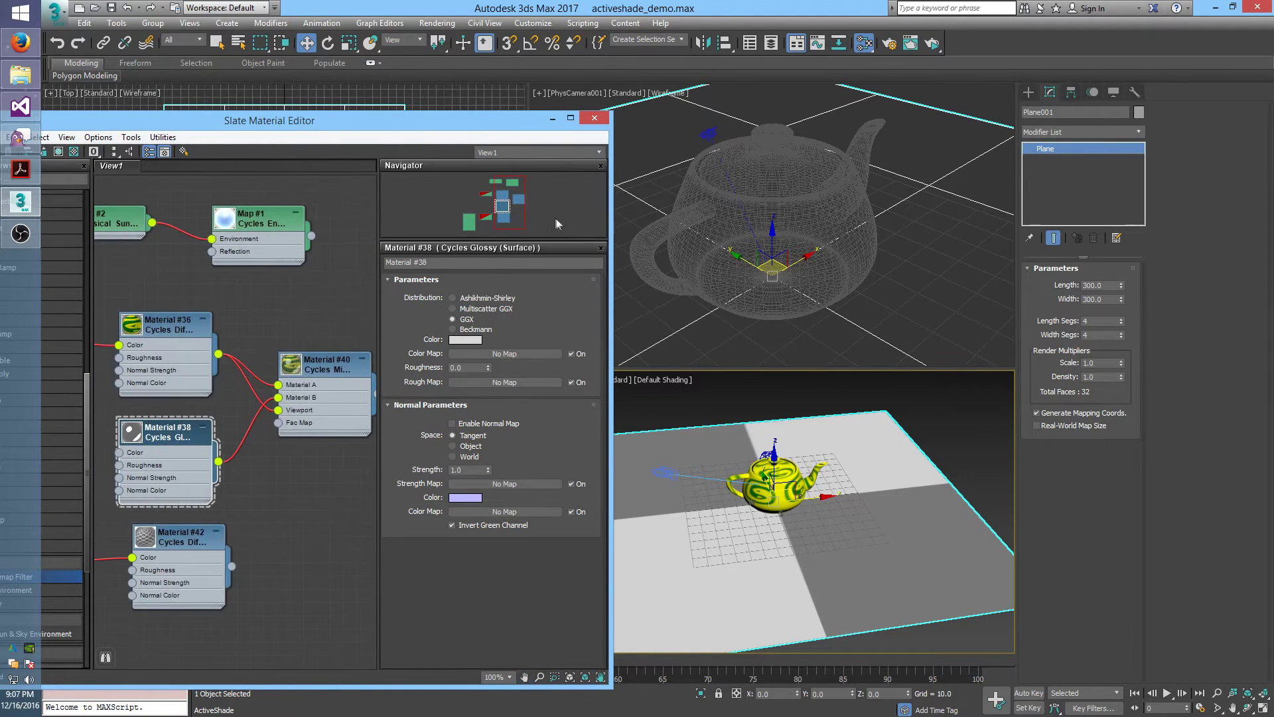
left_click_drag(449, 118, 717, 122)
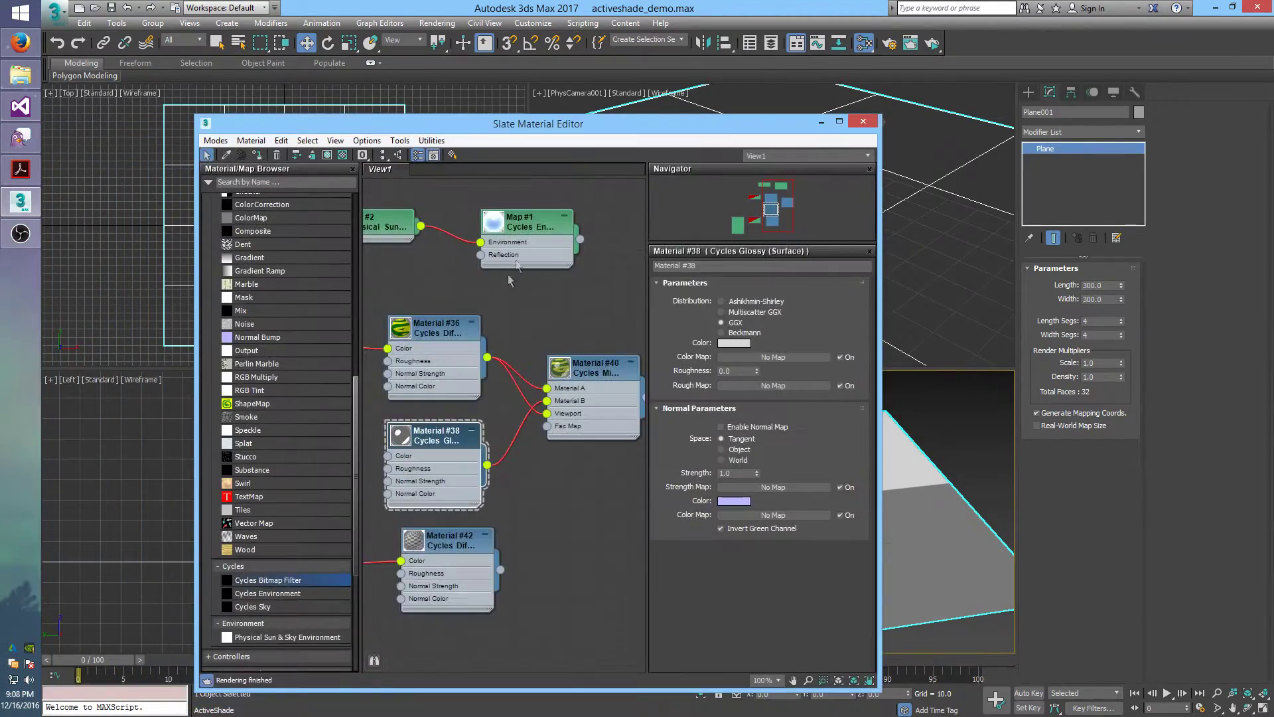
middle_click_drag(425, 254, 503, 300)
double_click(495, 250)
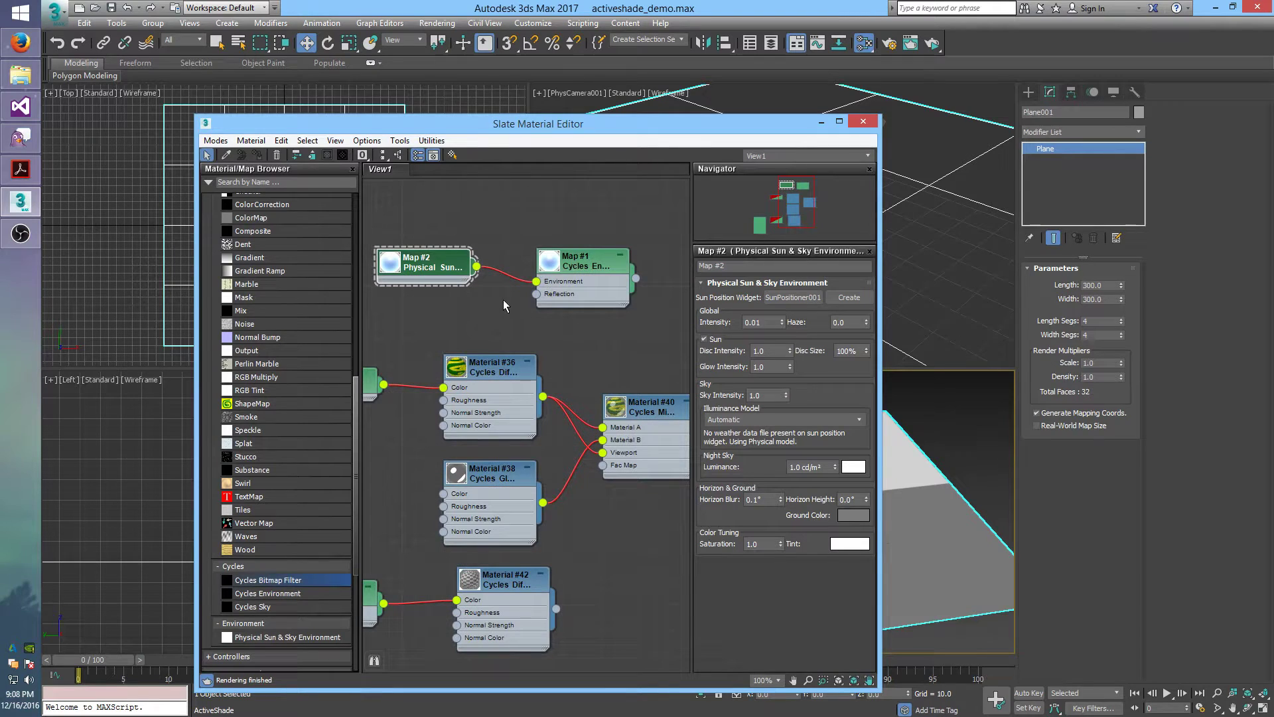
middle_click_drag(508, 312, 472, 328)
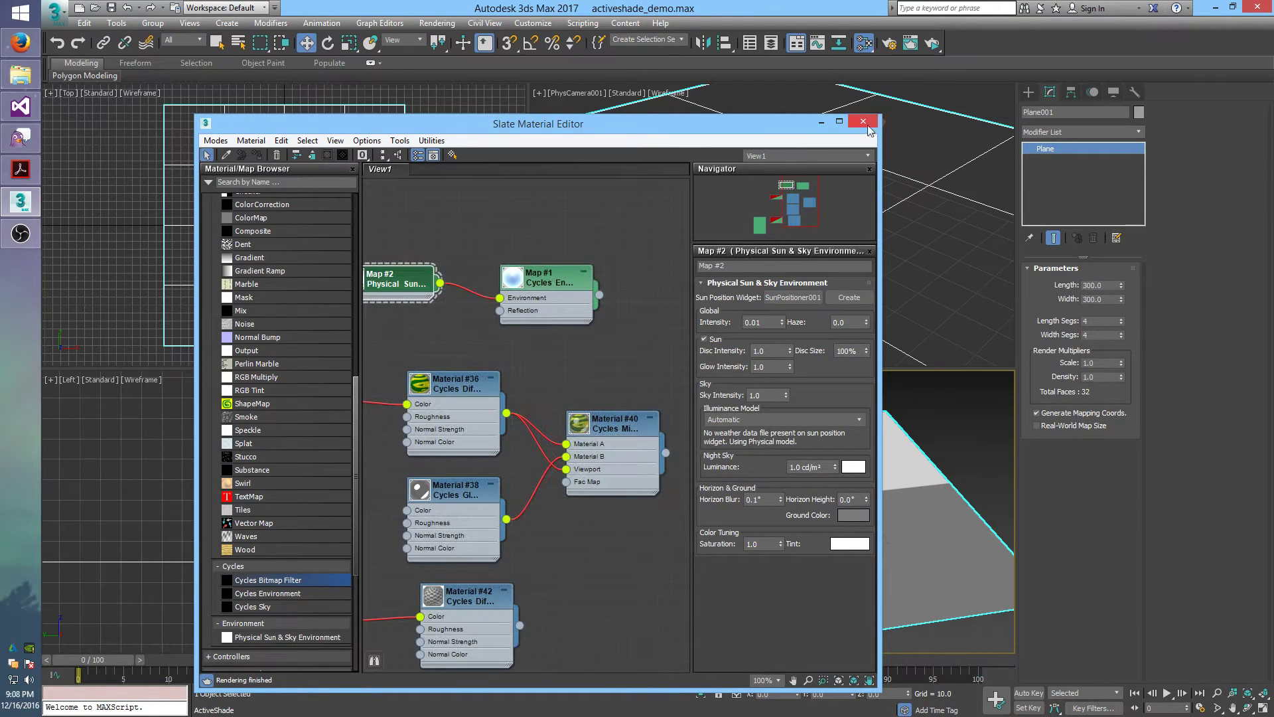
Open the environment settings, compare the environment map with the Sun & Sky and Cycles Environment nodes, and close both windows
key("8")
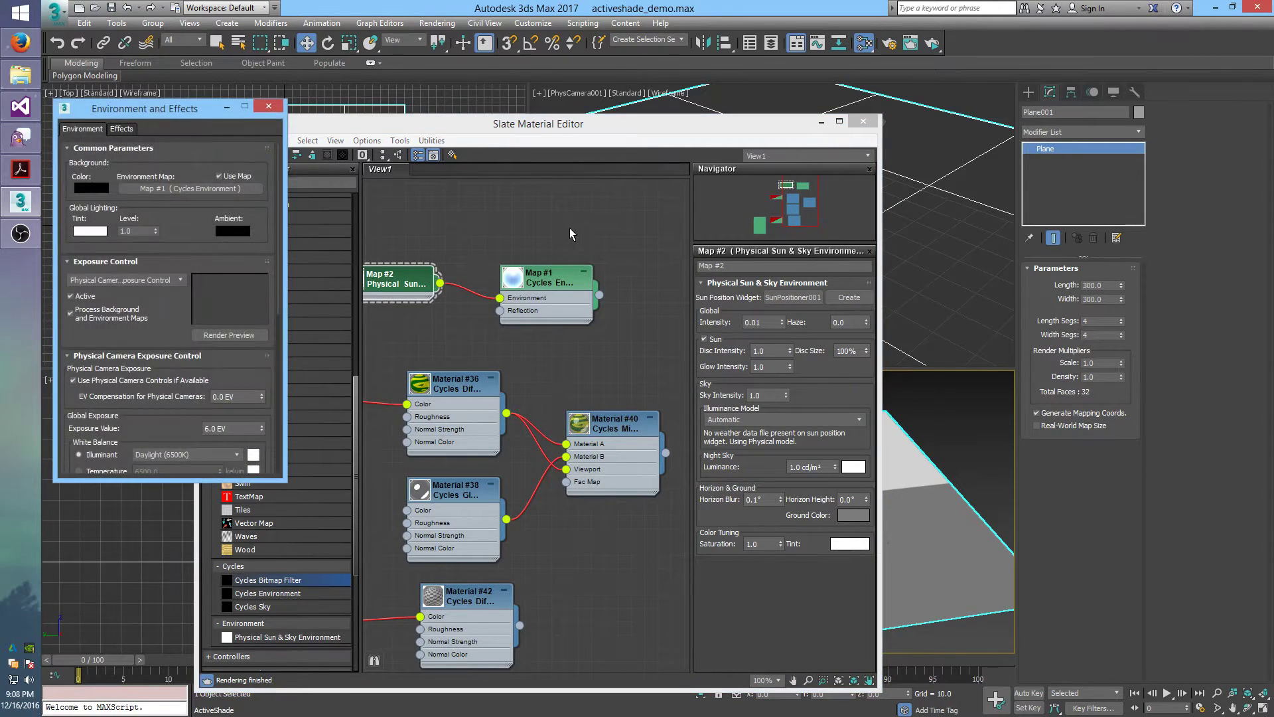
left_click_drag(181, 114, 175, 110)
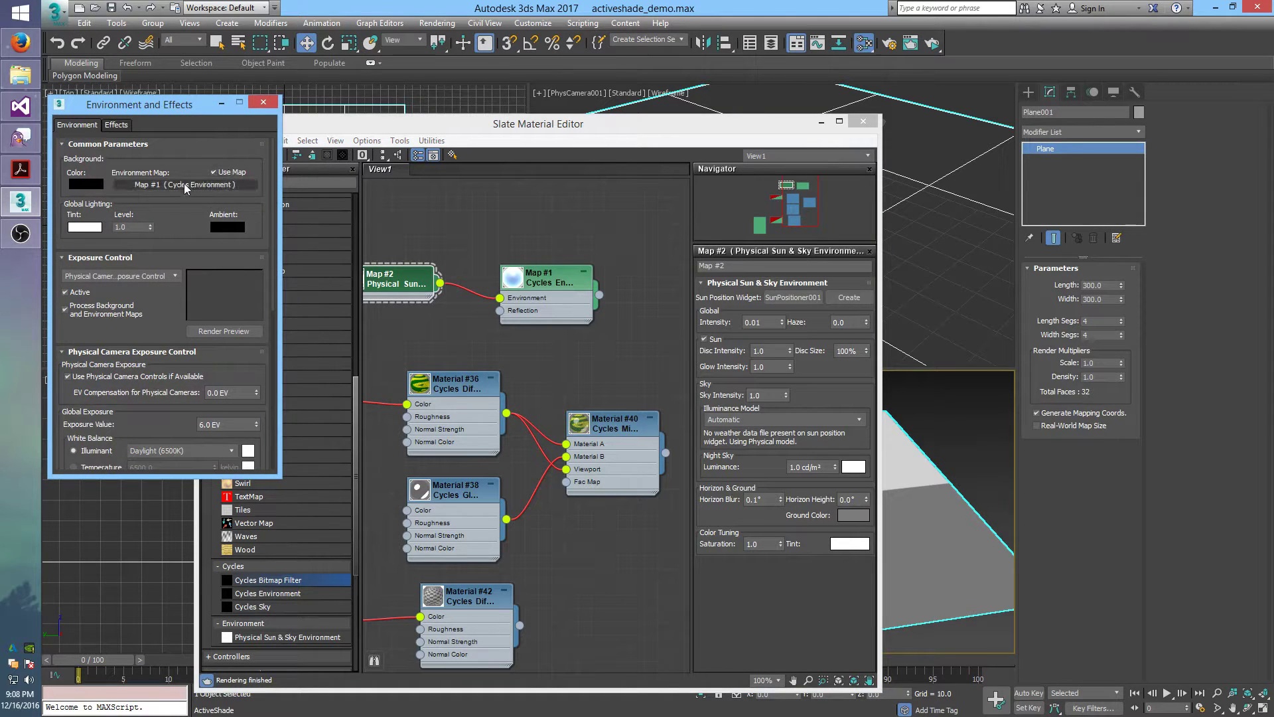
middle_click_drag(466, 231, 581, 219)
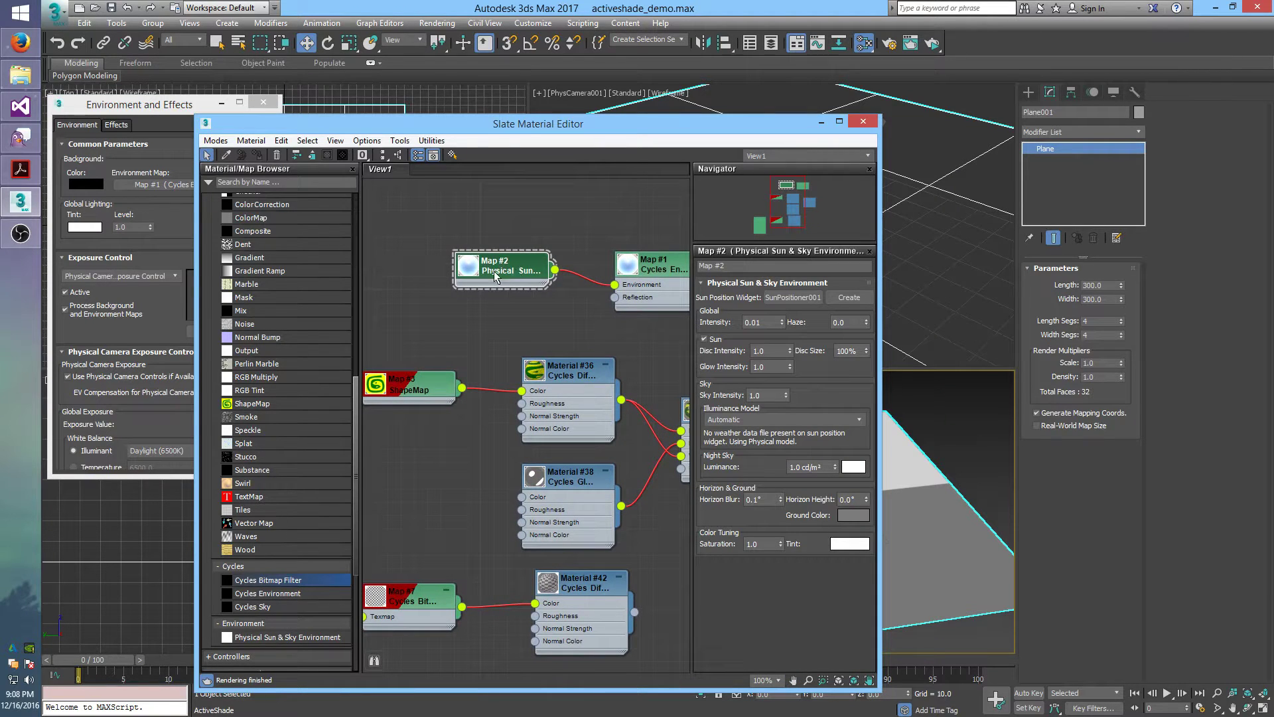
left_click_drag(494, 278, 481, 277)
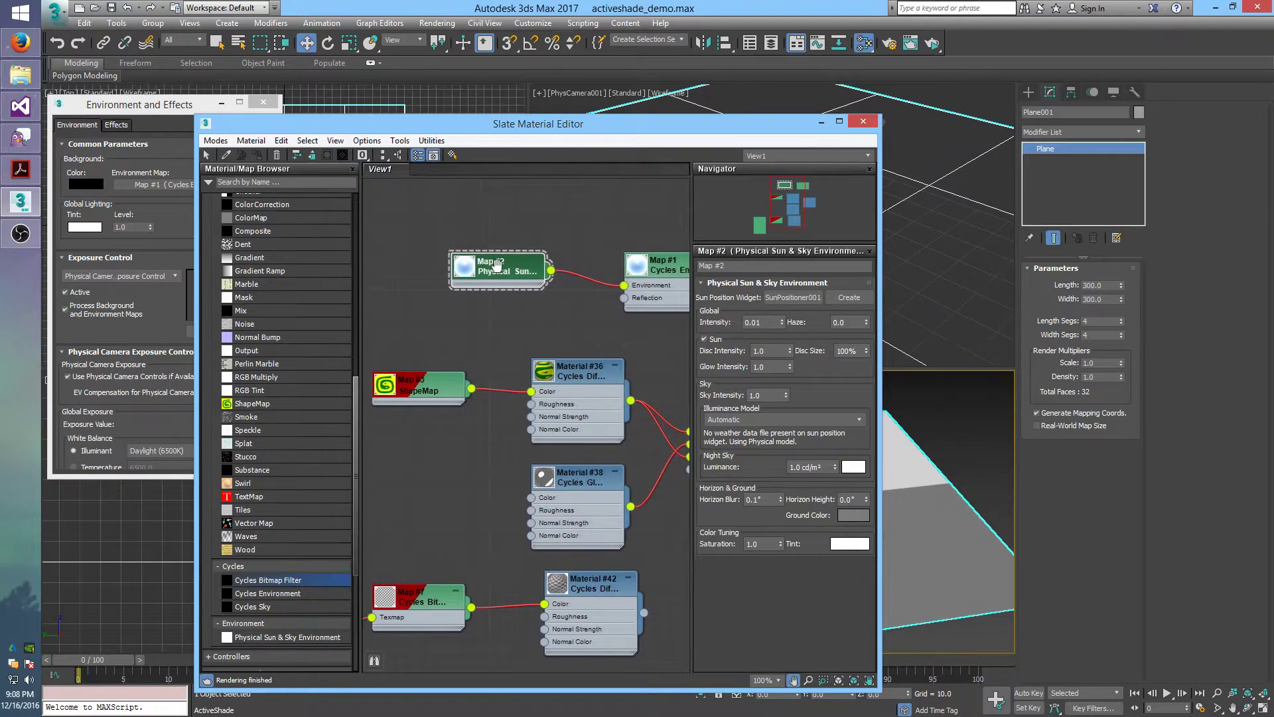
middle_click_drag(488, 271, 430, 284)
left_click_drag(415, 287, 441, 287)
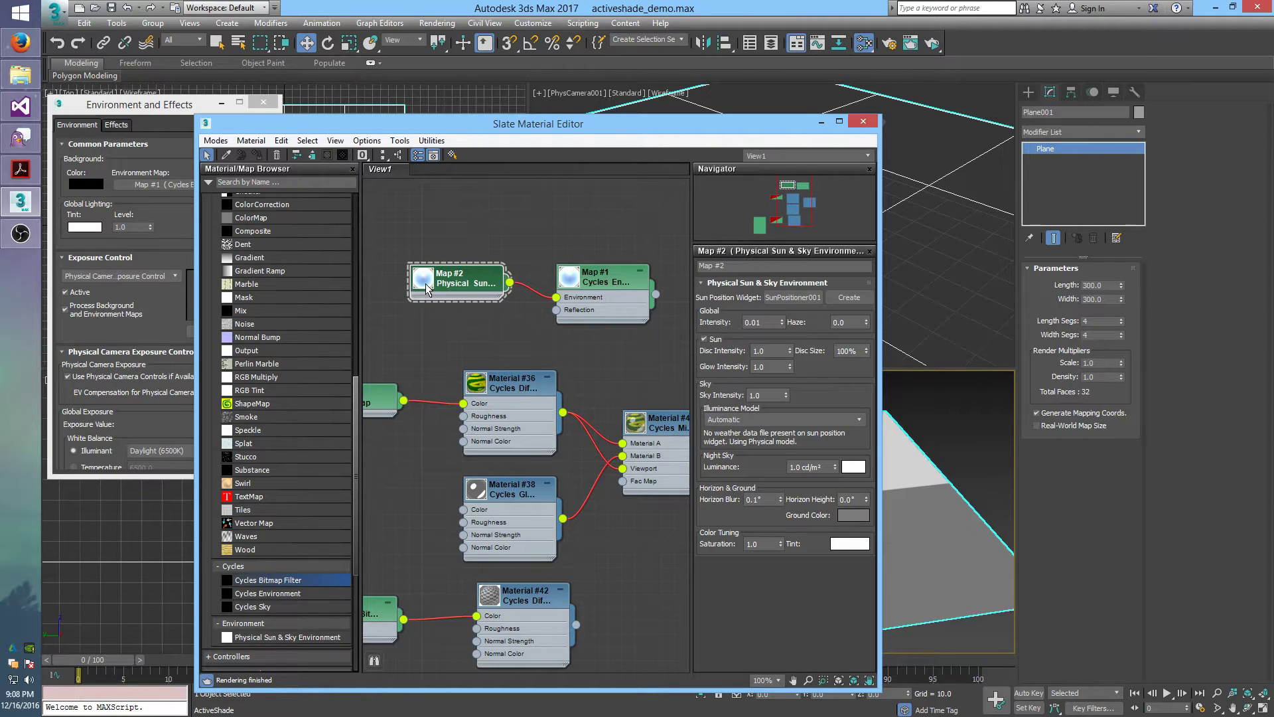
middle_click_drag(426, 287, 390, 303)
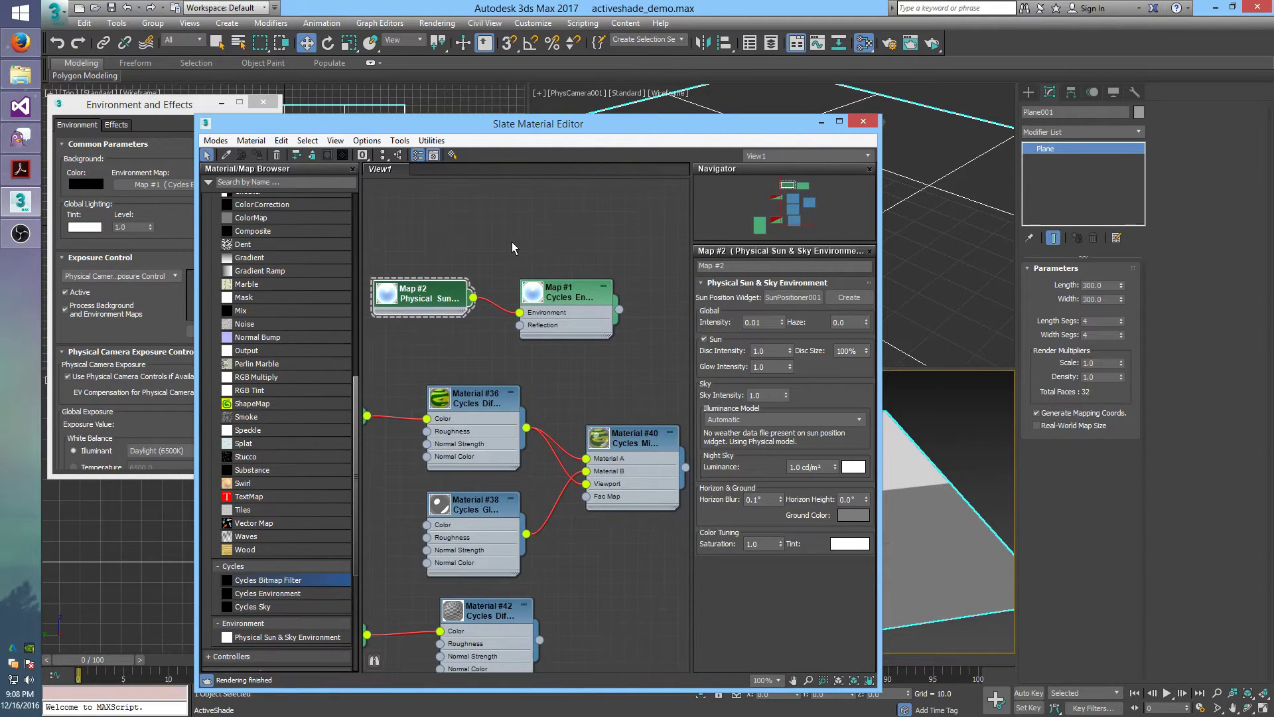
left_click(862, 122)
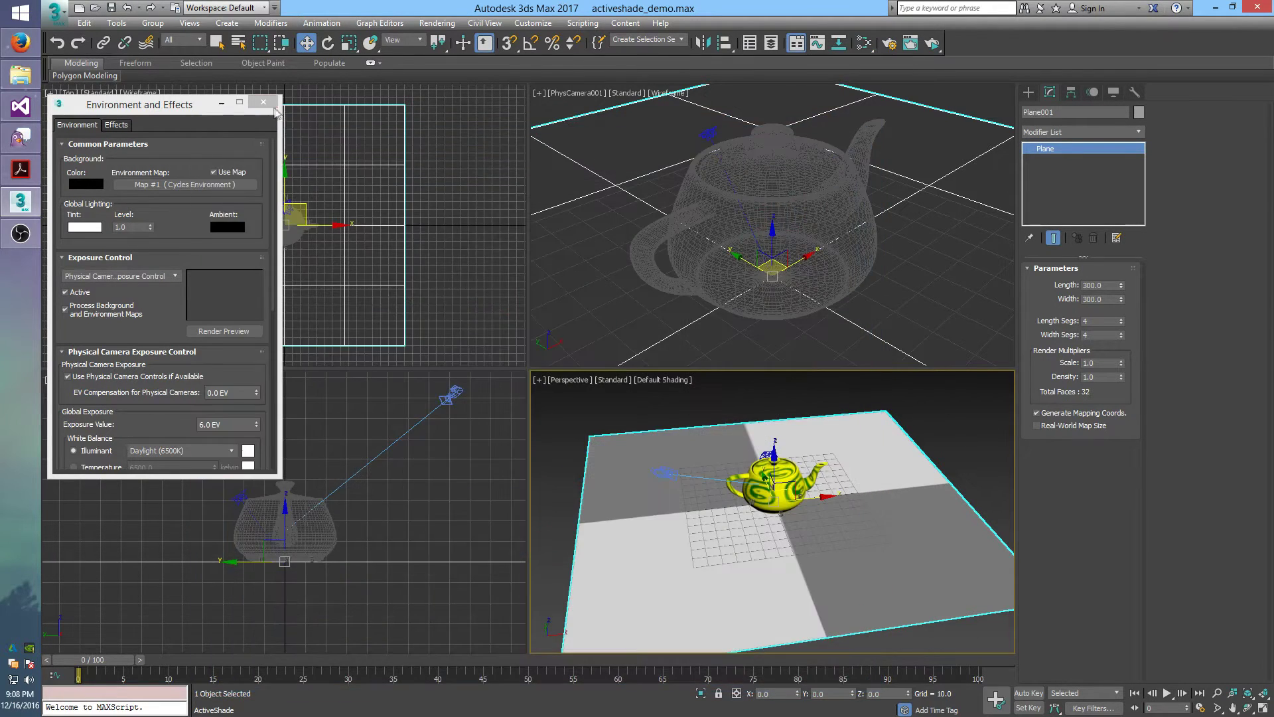
key("8")
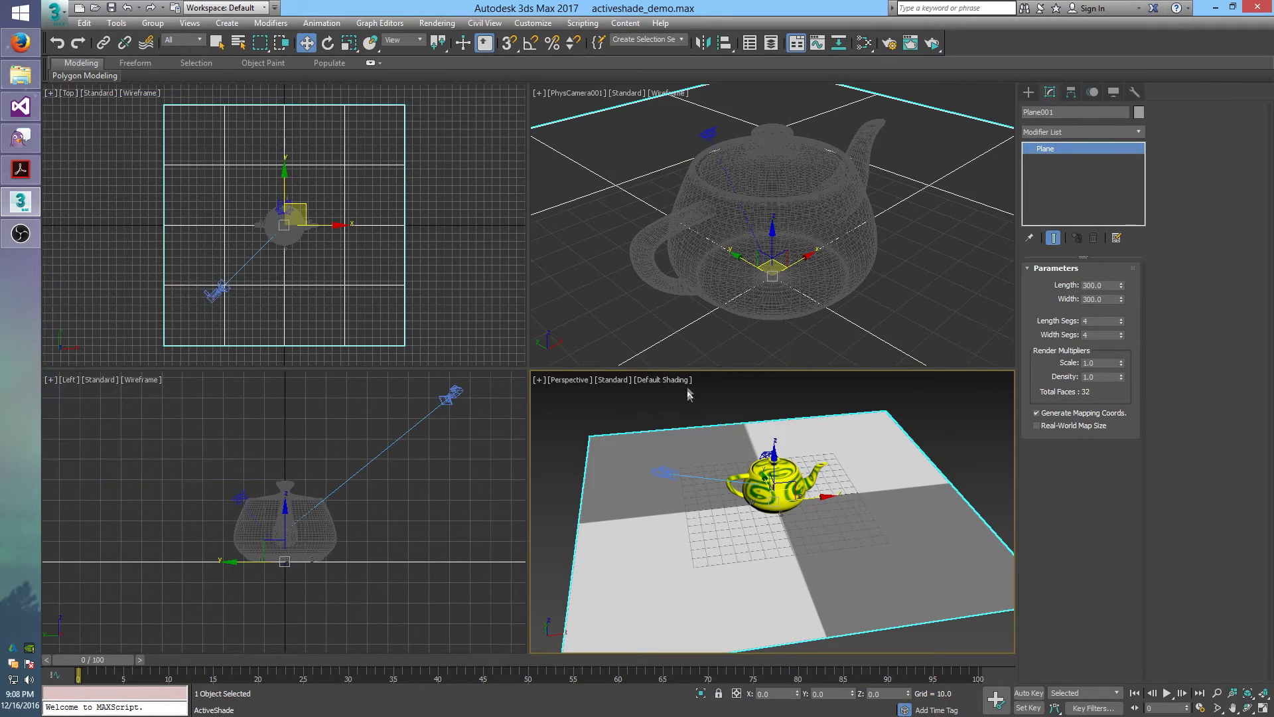
Select the physical camera, start an interactive ActiveShade render and clear the selection
left_click(660, 472)
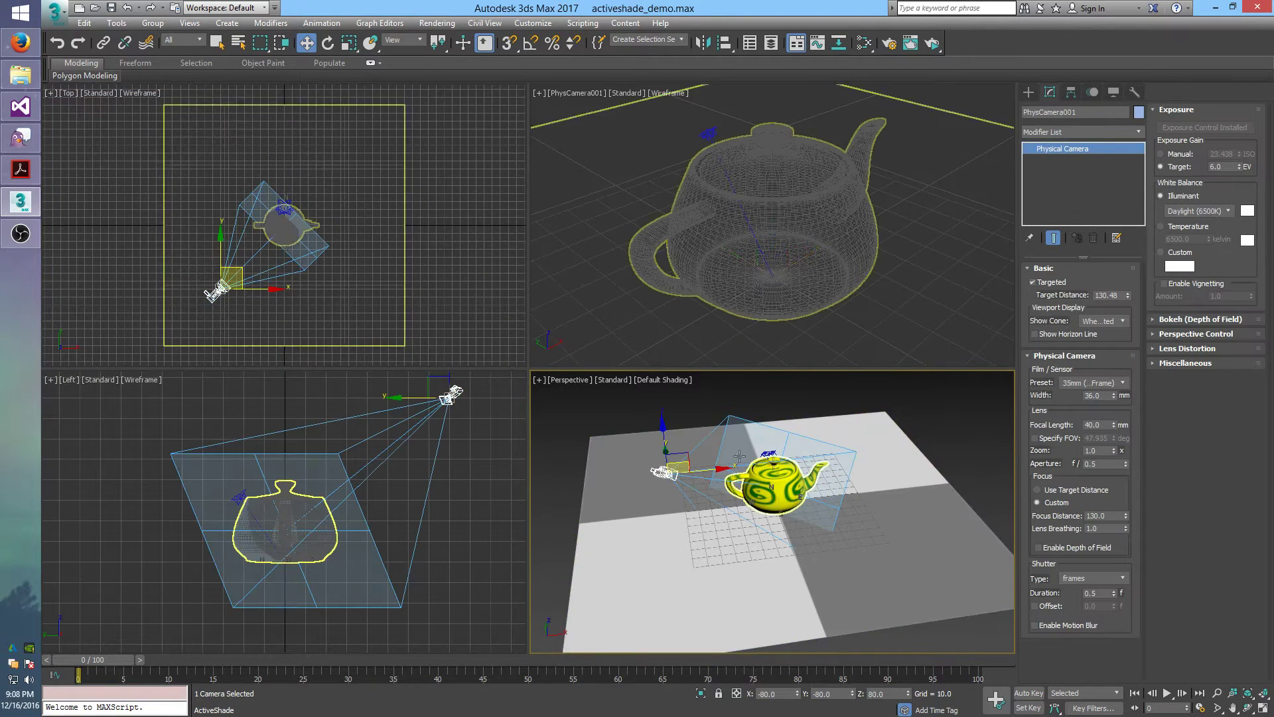
left_click(935, 44)
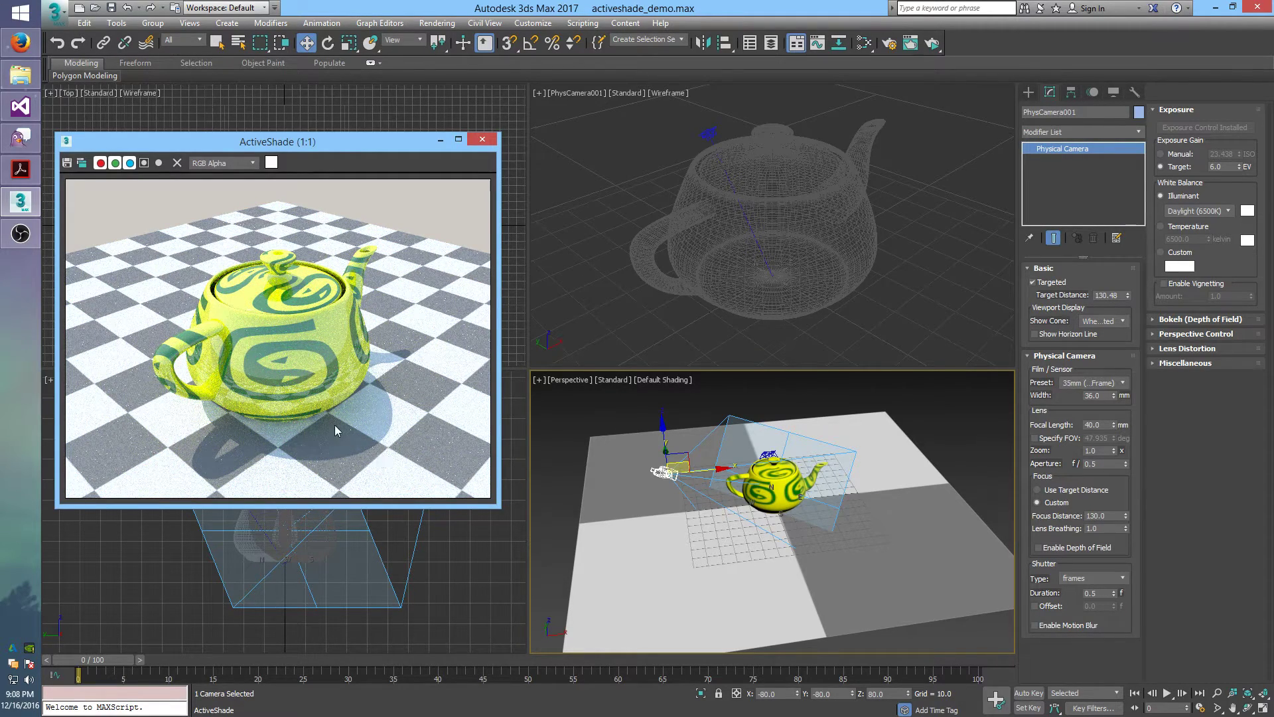
left_click(951, 415)
Try moving the teapot across the floor plane and rotating it, and undo both transformations
left_click(784, 492)
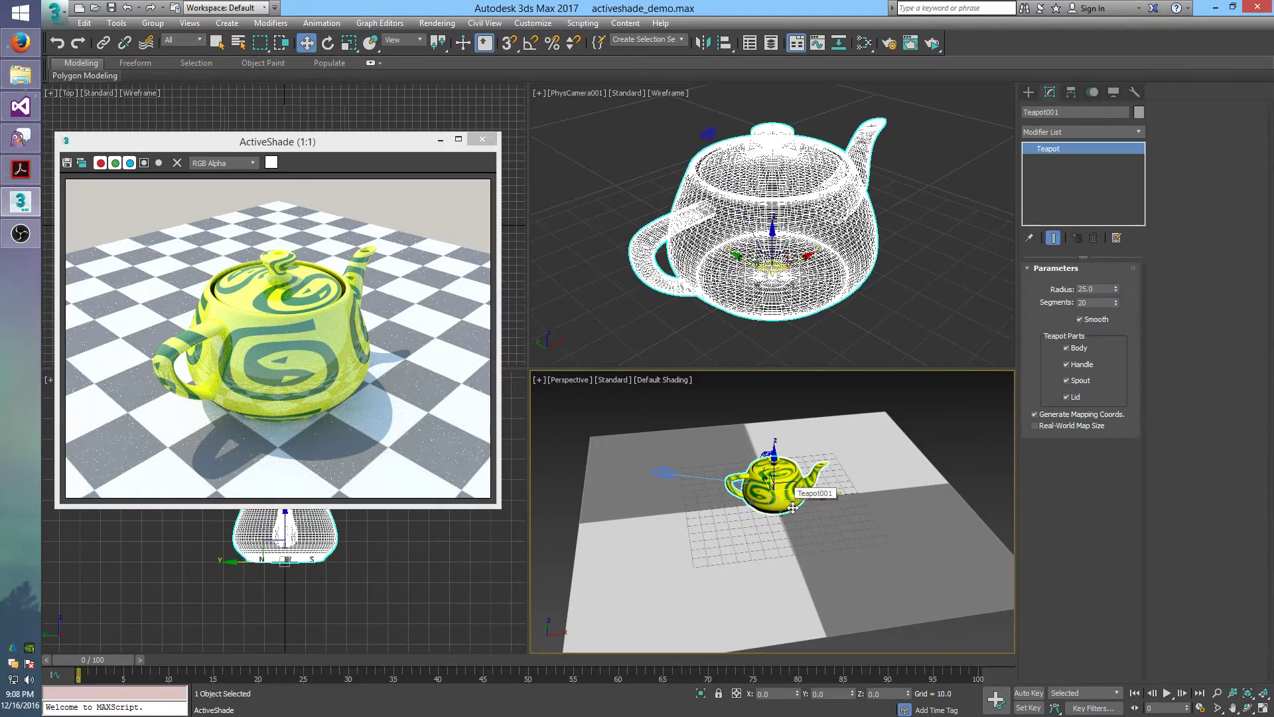
left_click_drag(783, 495, 818, 502)
key("e")
left_click_drag(850, 424, 905, 449)
key("ctrl+z")
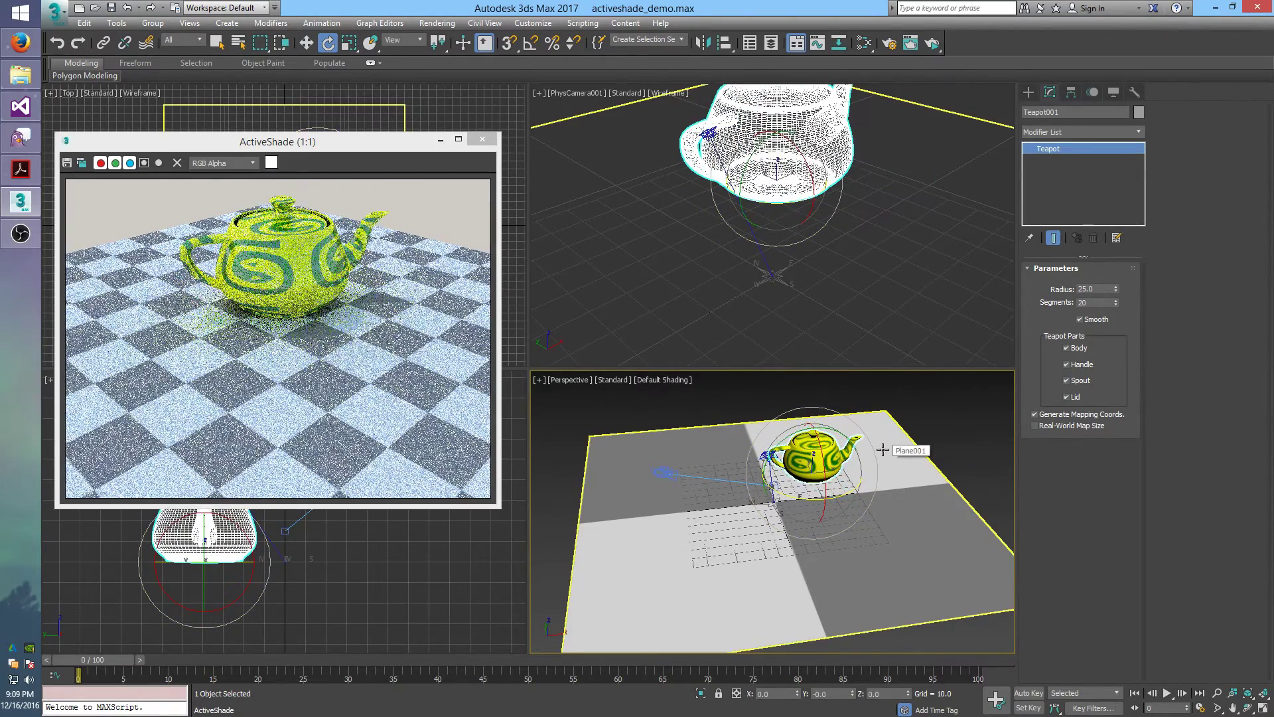
key("ctrl+z")
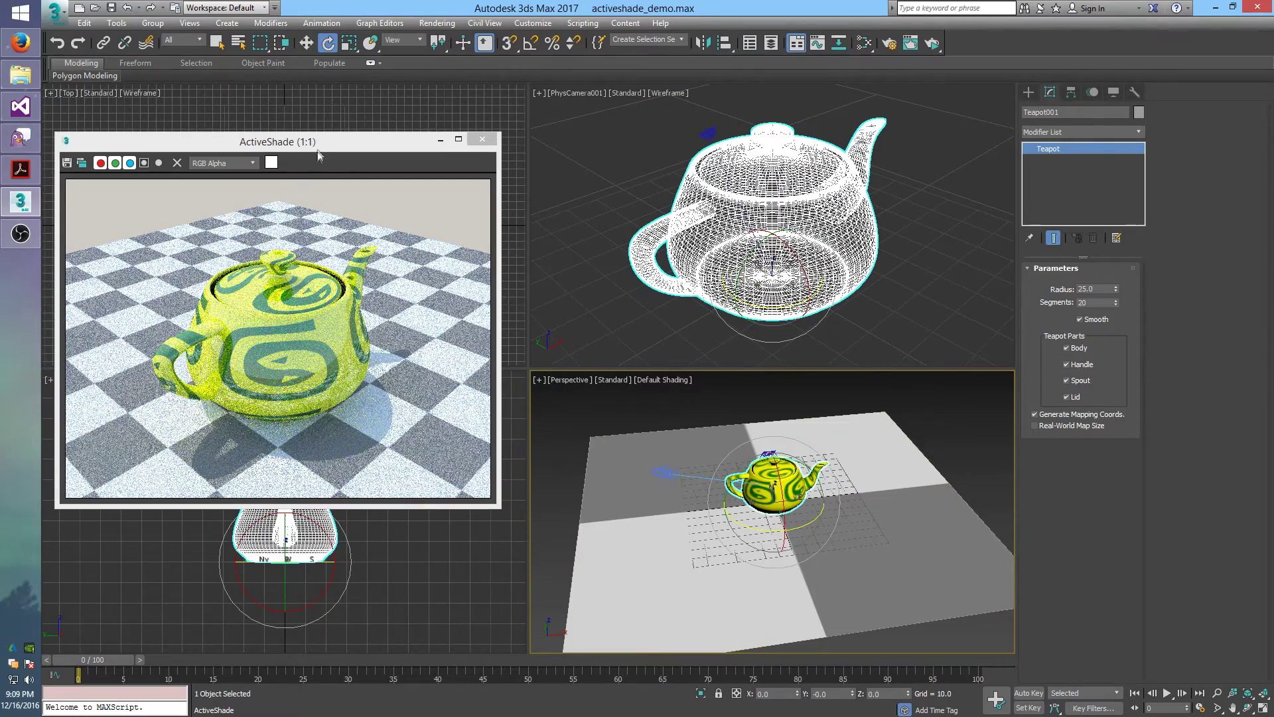
Reopen the Slate Material Editor beside the ActiveShade render and show the parameters of the Cycles Mix material, Material #40
key("m")
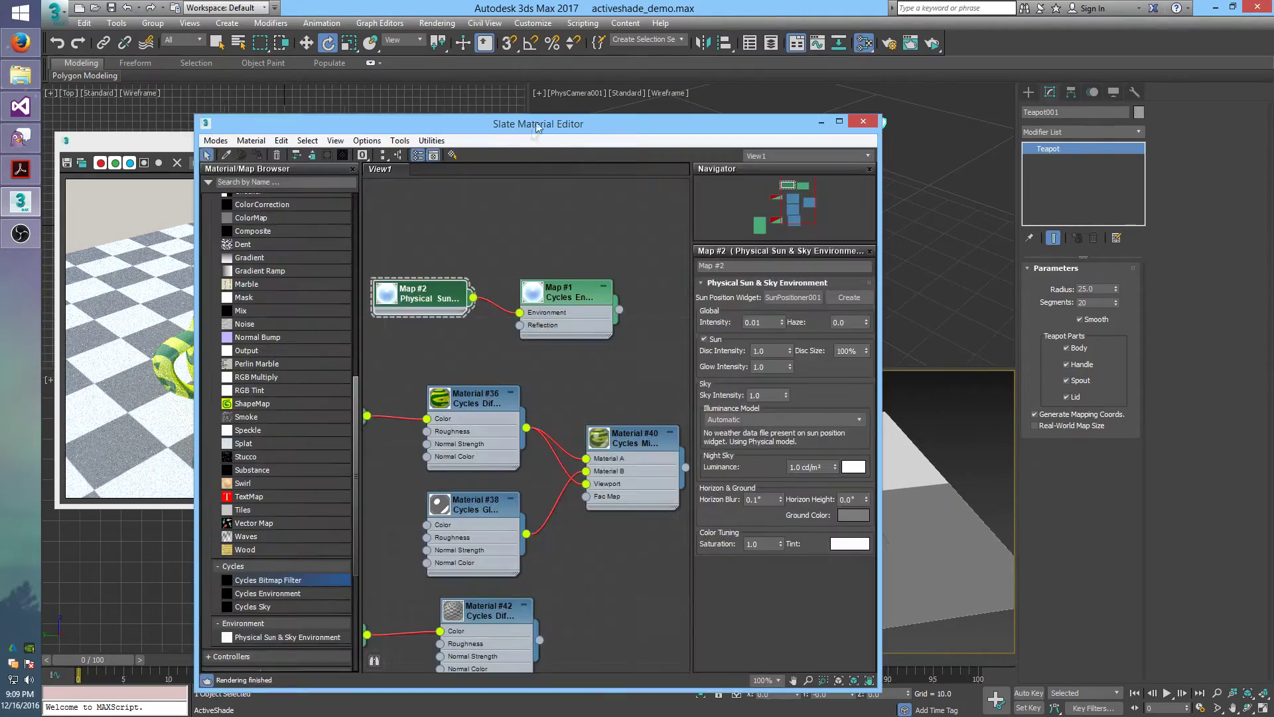
left_click_drag(534, 124, 906, 80)
middle_click_drag(921, 380, 942, 334)
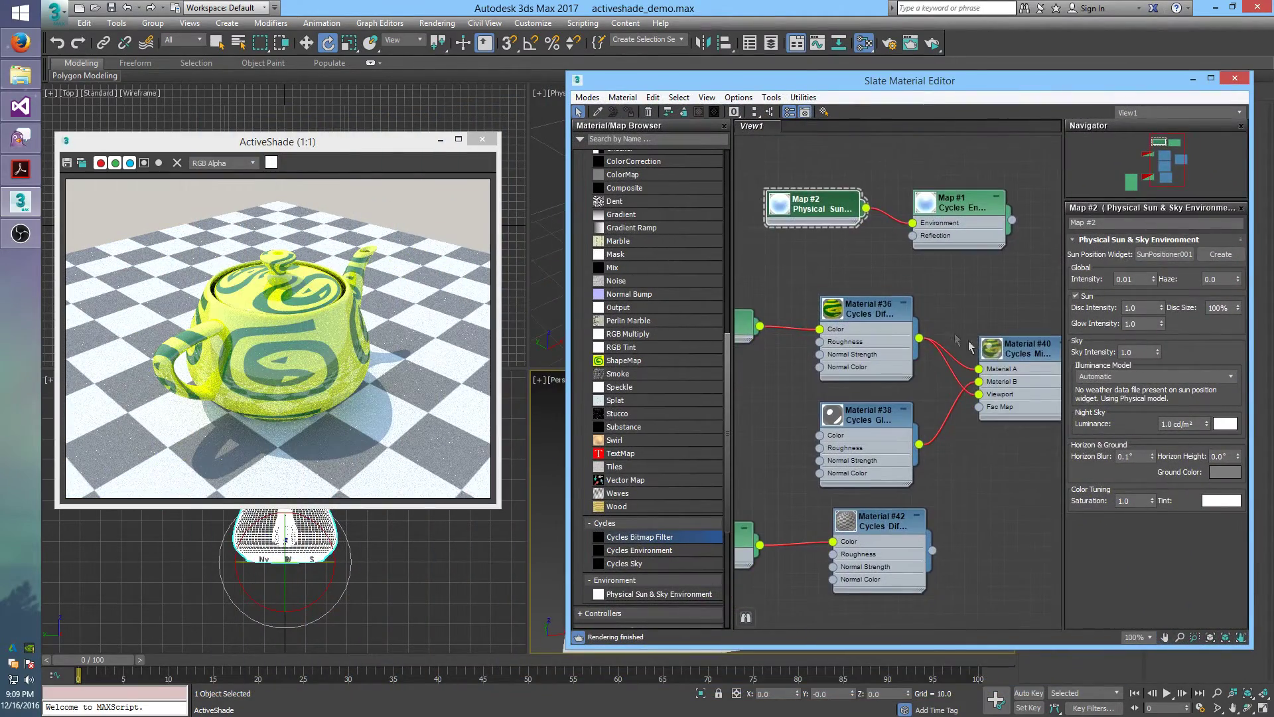
double_click(1037, 358)
Try a Fac of 0 and of 1 on the teapot's Cycles Mix material
left_click_drag(1113, 300, 1037, 301)
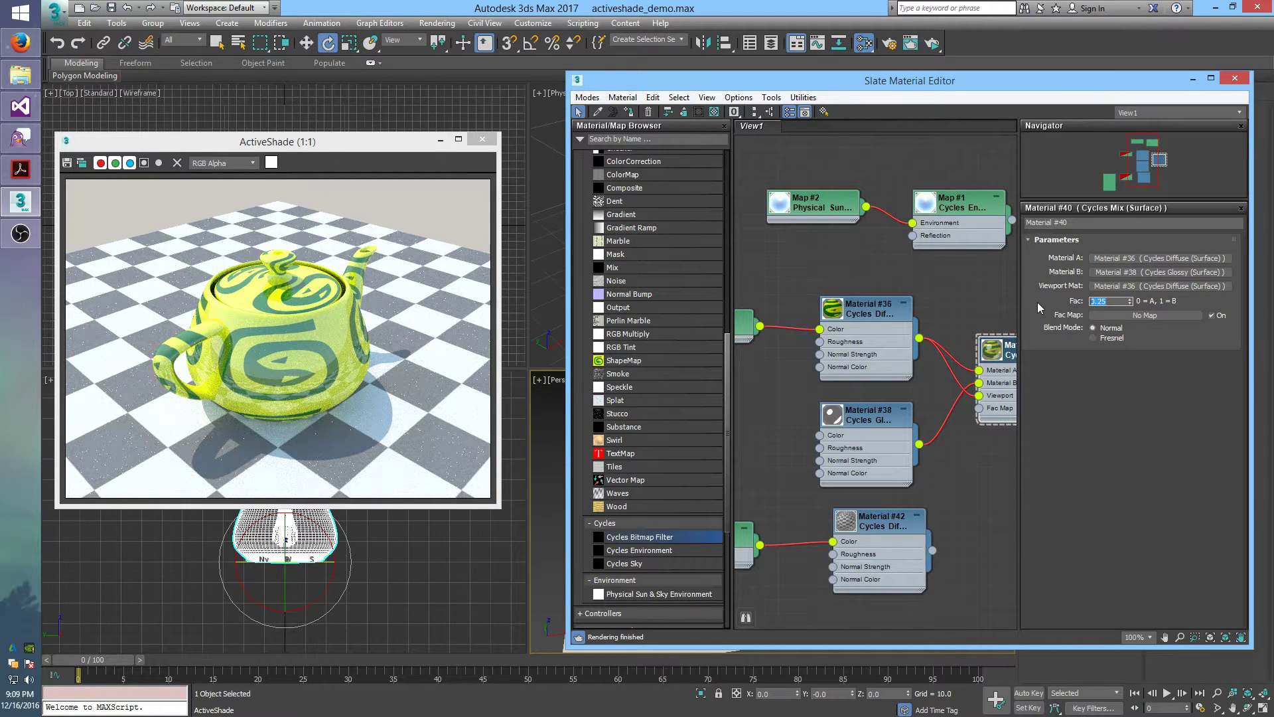
type("0")
key("Return")
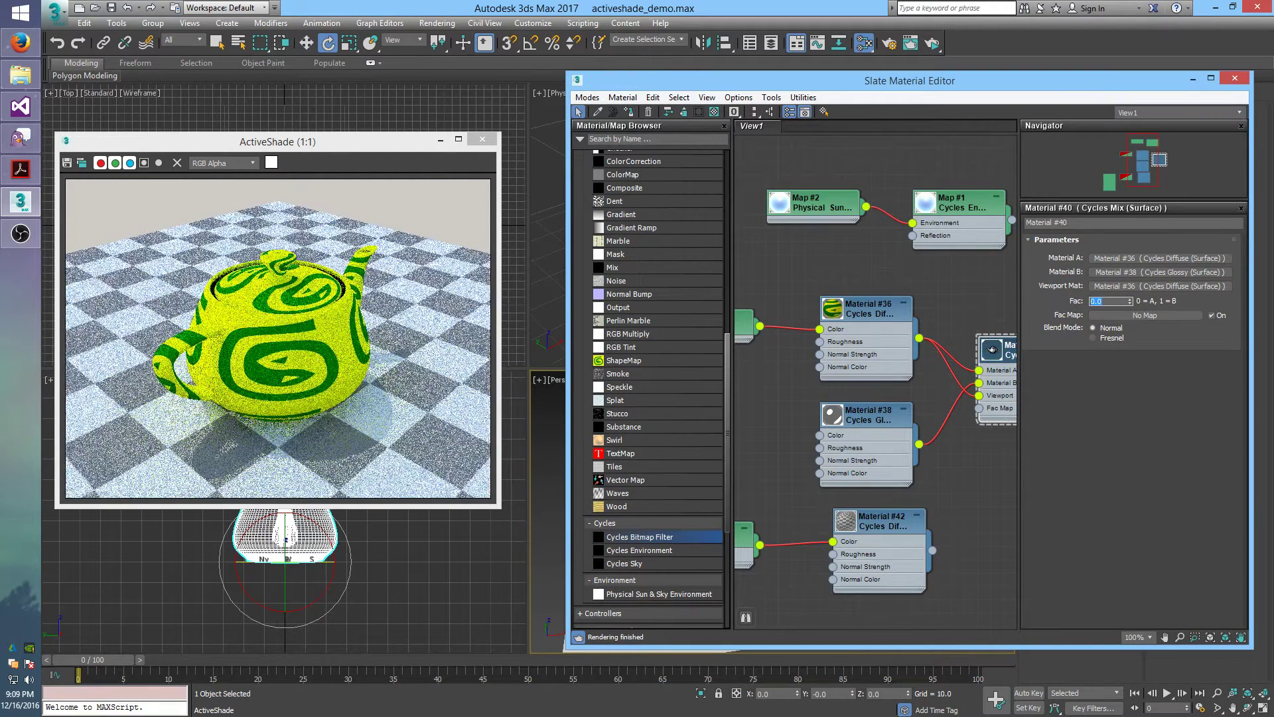
type("1")
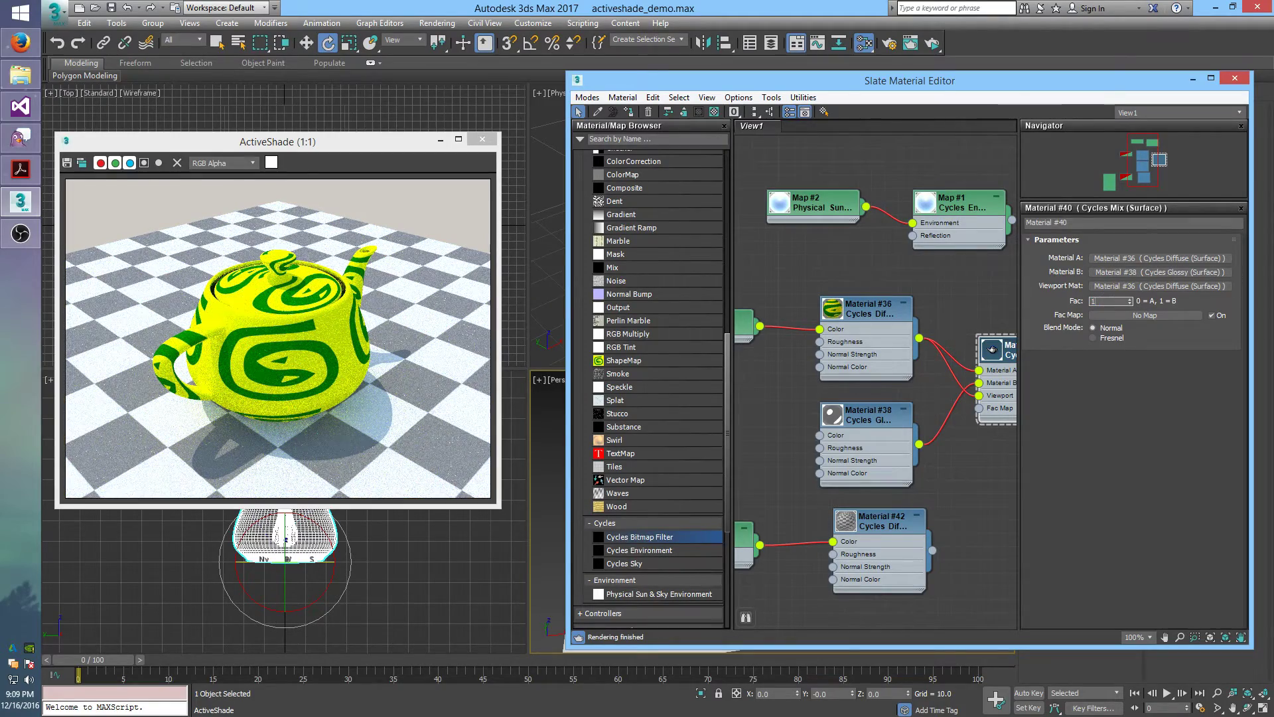
key("Return")
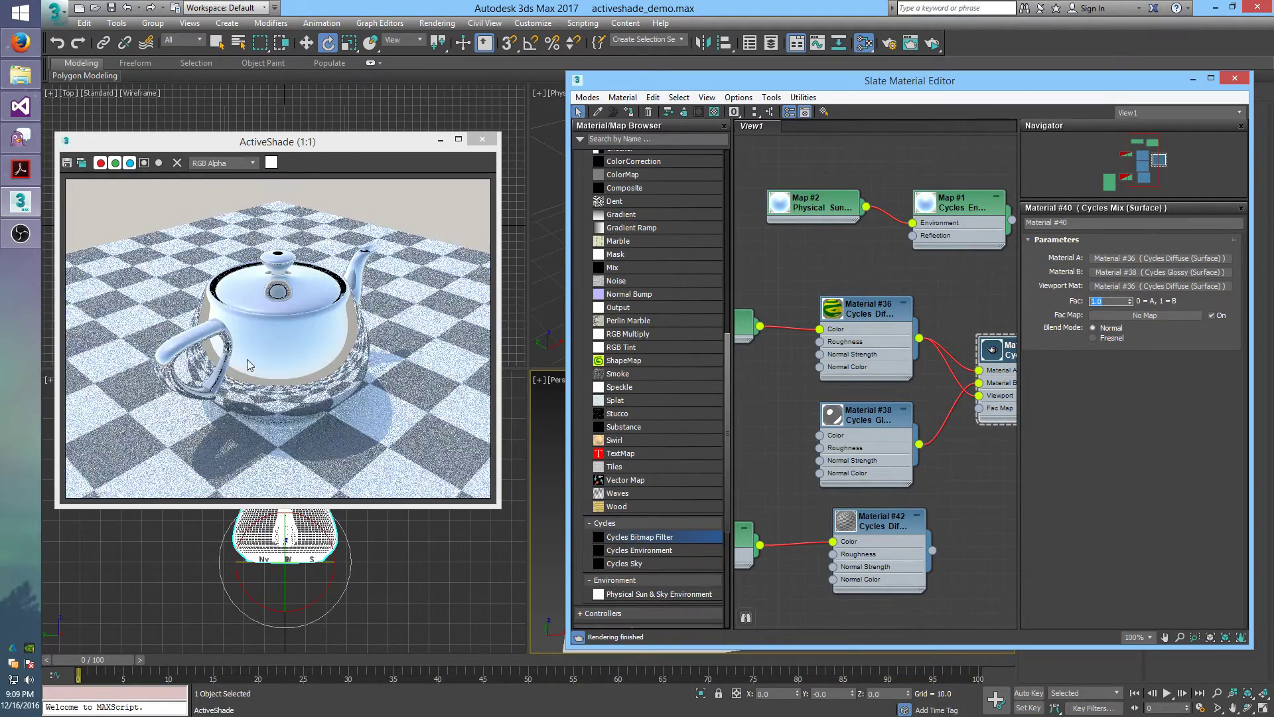
Set the Roughness of the Cycles Glossy material, Material #38, to 0.05
double_click(842, 422)
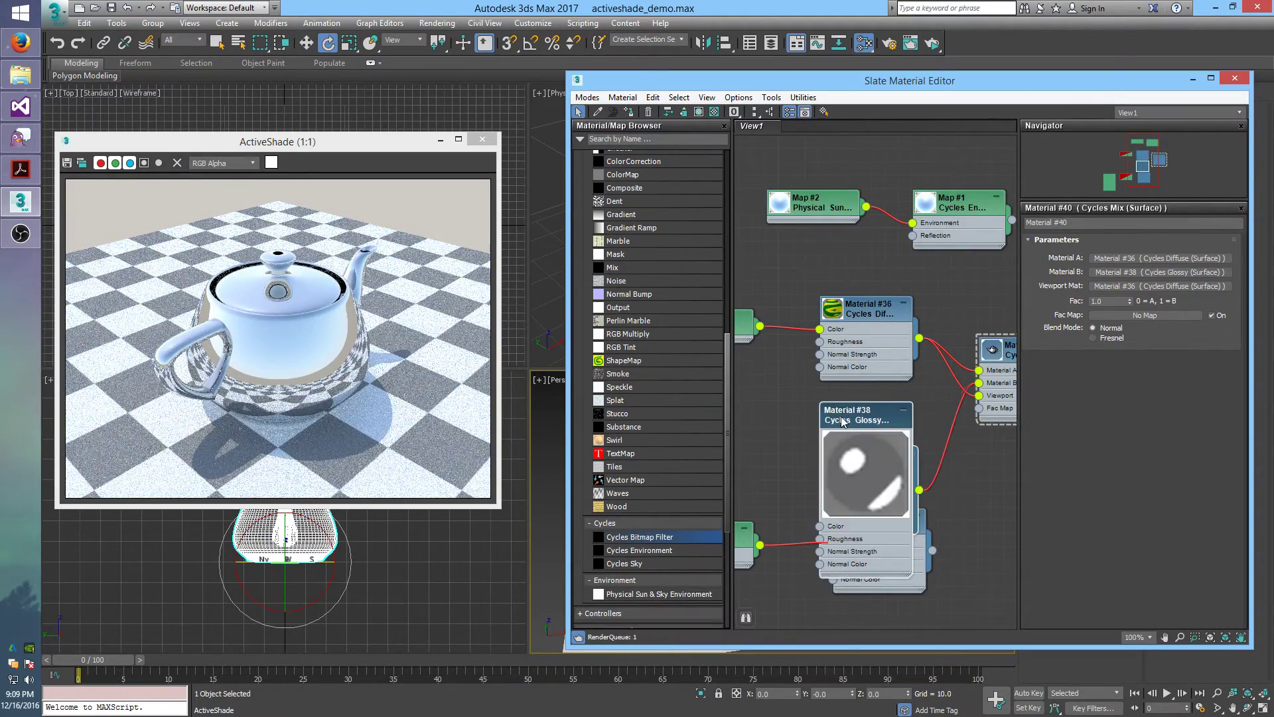
double_click(862, 471)
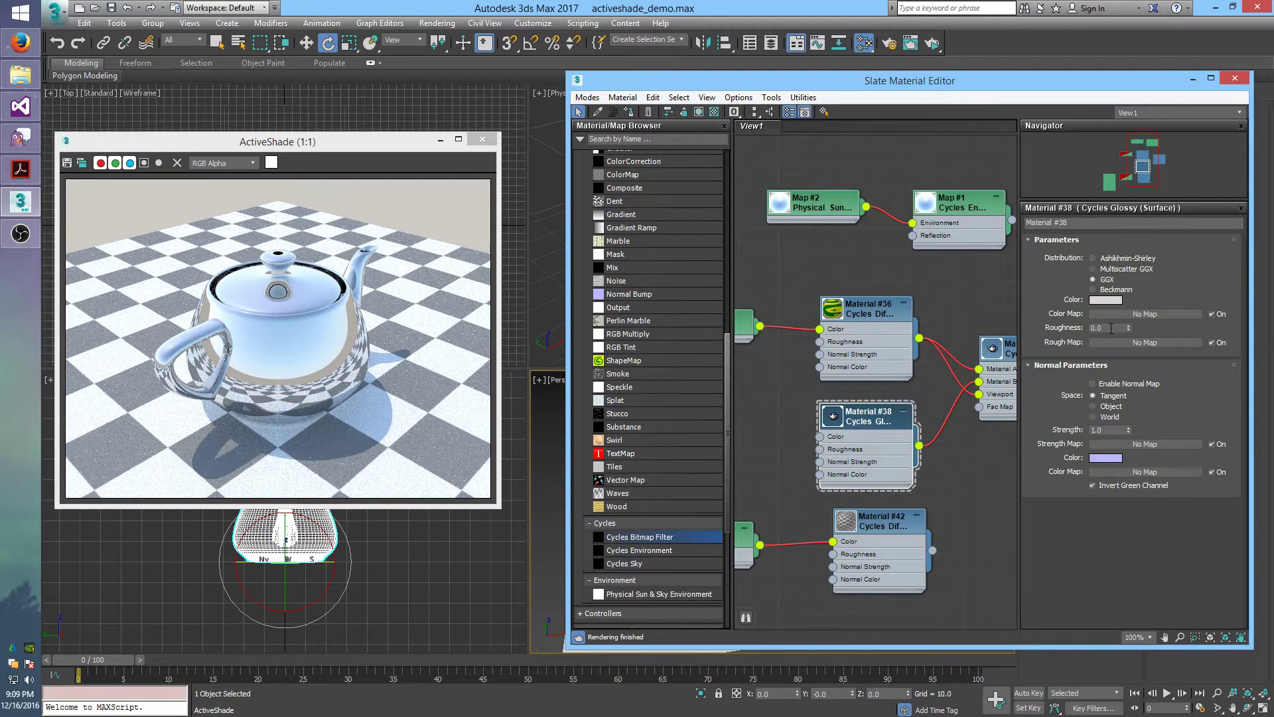
double_click(1111, 328)
key("Return")
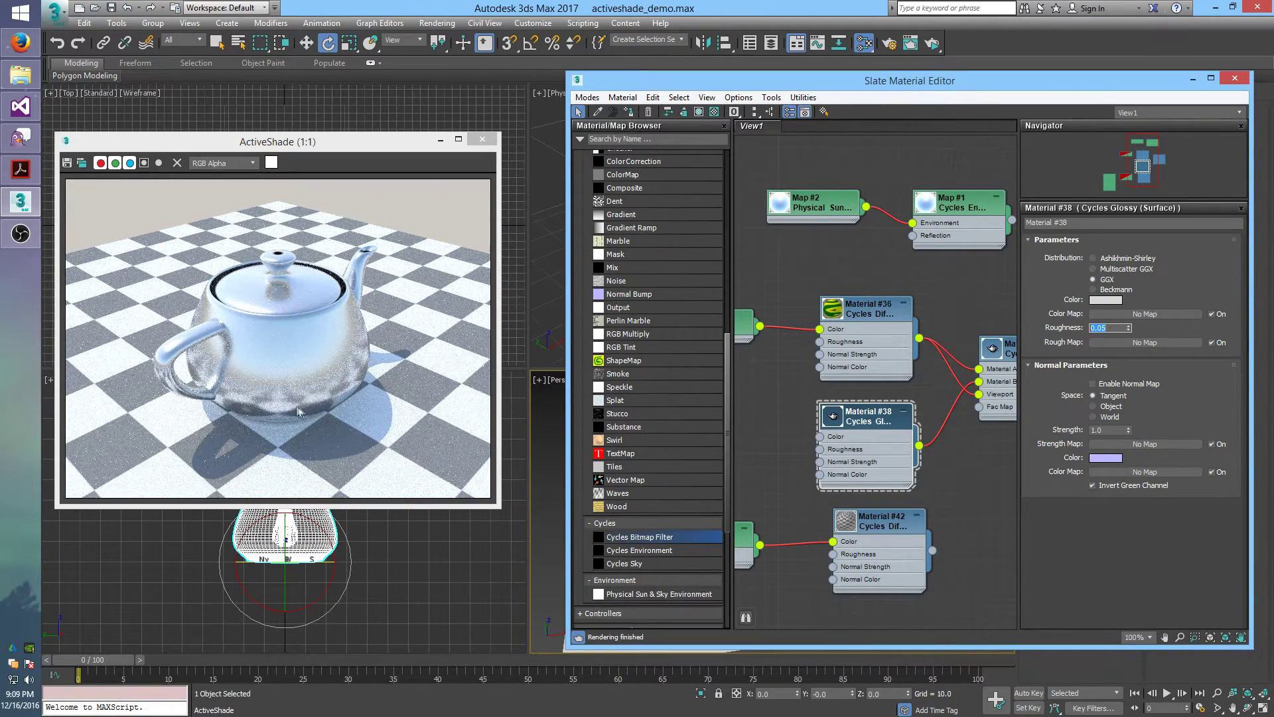
Set the Fac of the Cycles Mix material, Material #40, to 0.25
left_click(999, 351)
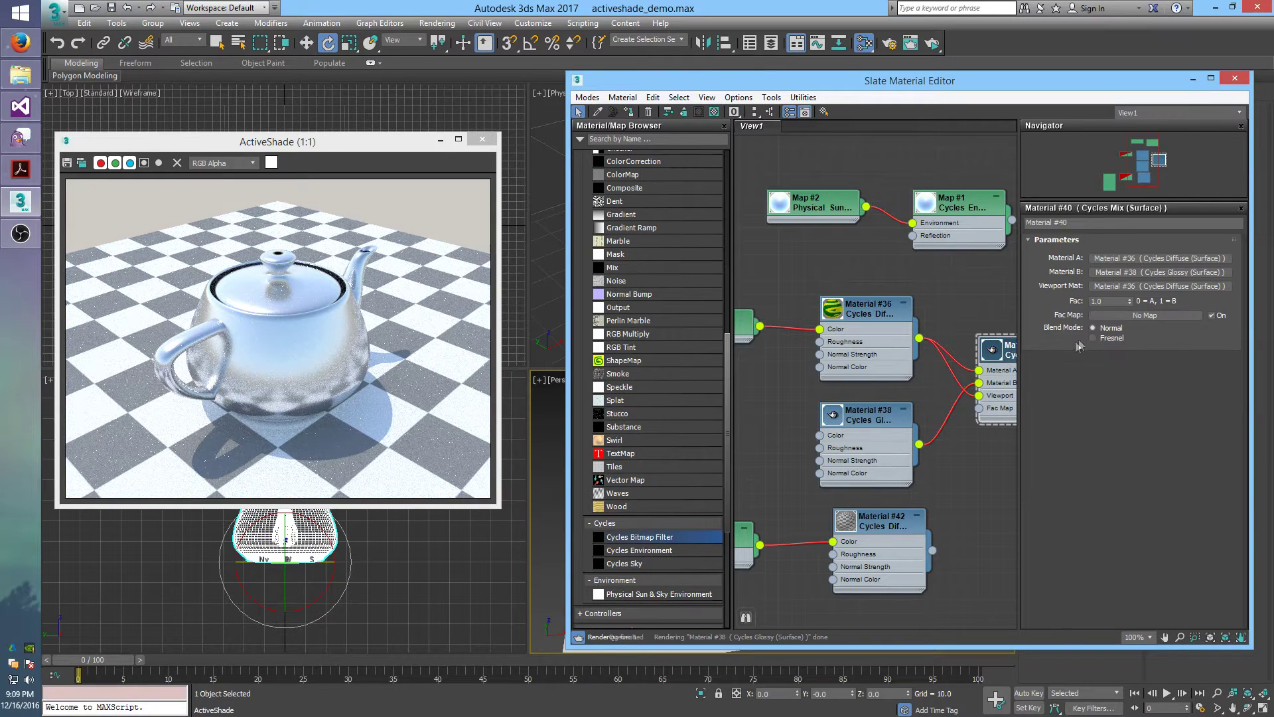
left_click(1109, 301)
type("0.25")
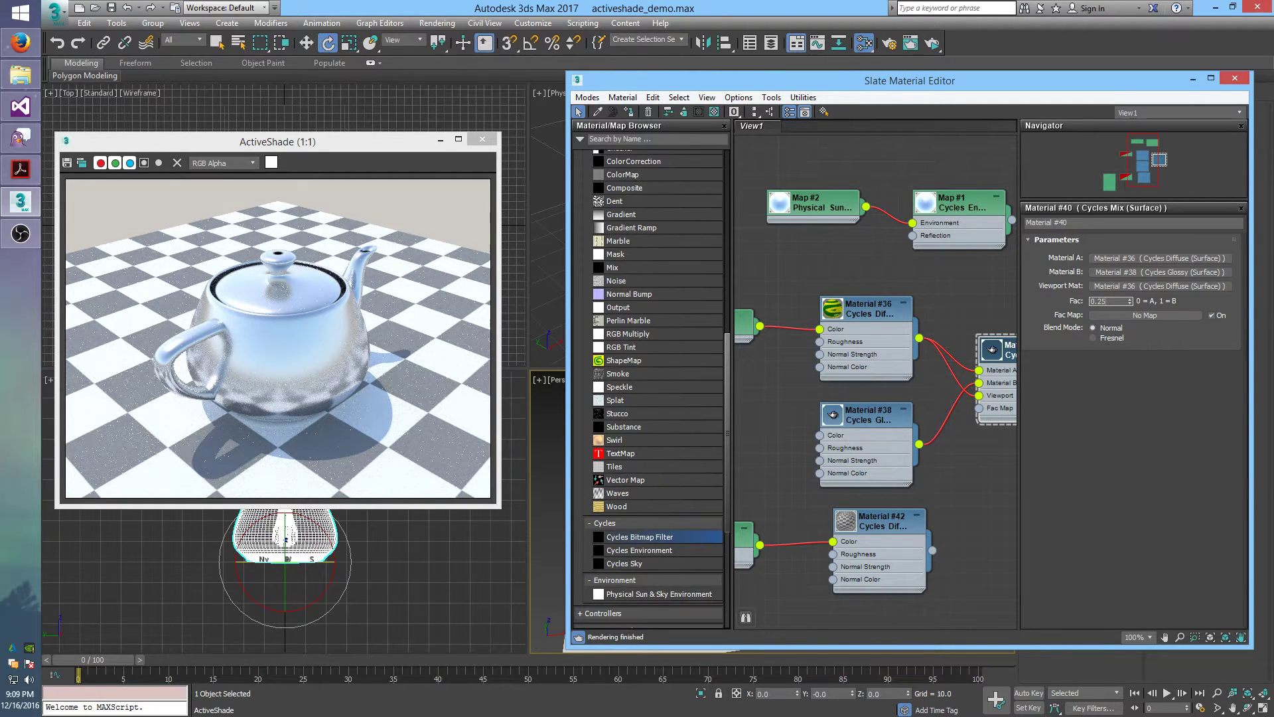
key("Return")
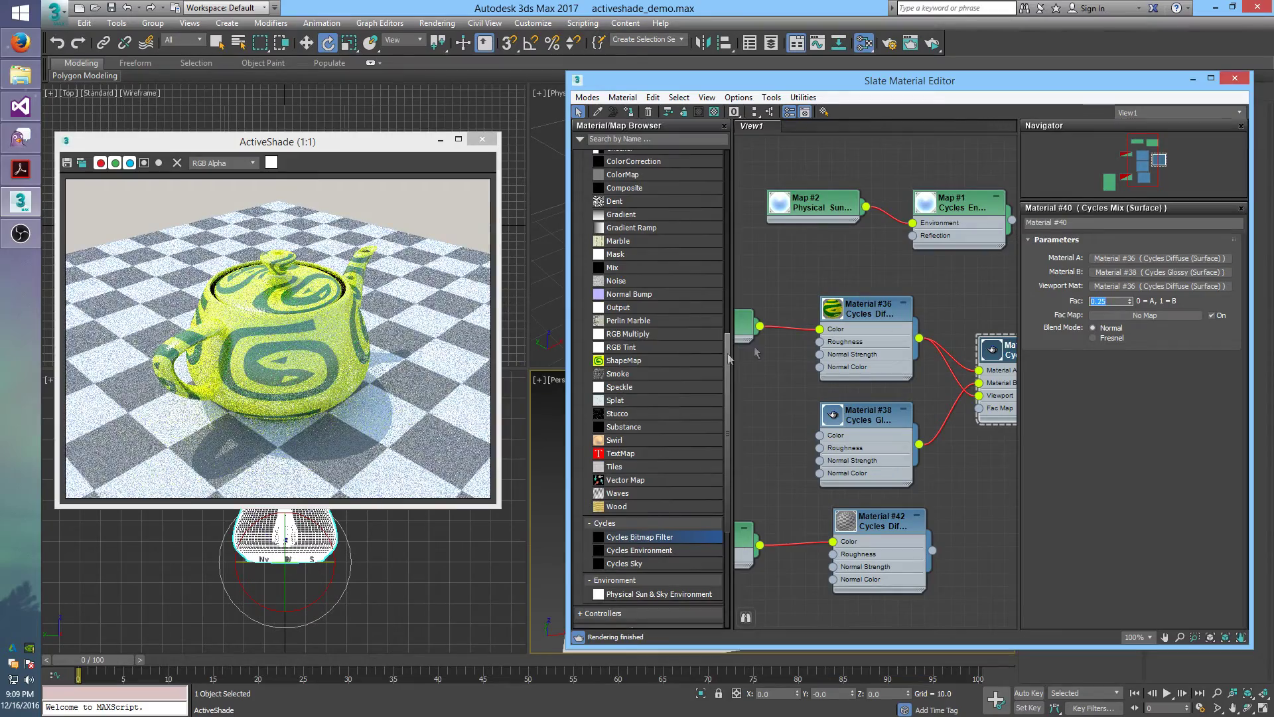
Try a U Tiling of 1 on the floor's Checker map, Map #5, and set it back to 8
middle_click_drag(971, 467, 1006, 431)
middle_click_drag(838, 405, 994, 389)
middle_click_drag(870, 383, 887, 377)
double_click(793, 446)
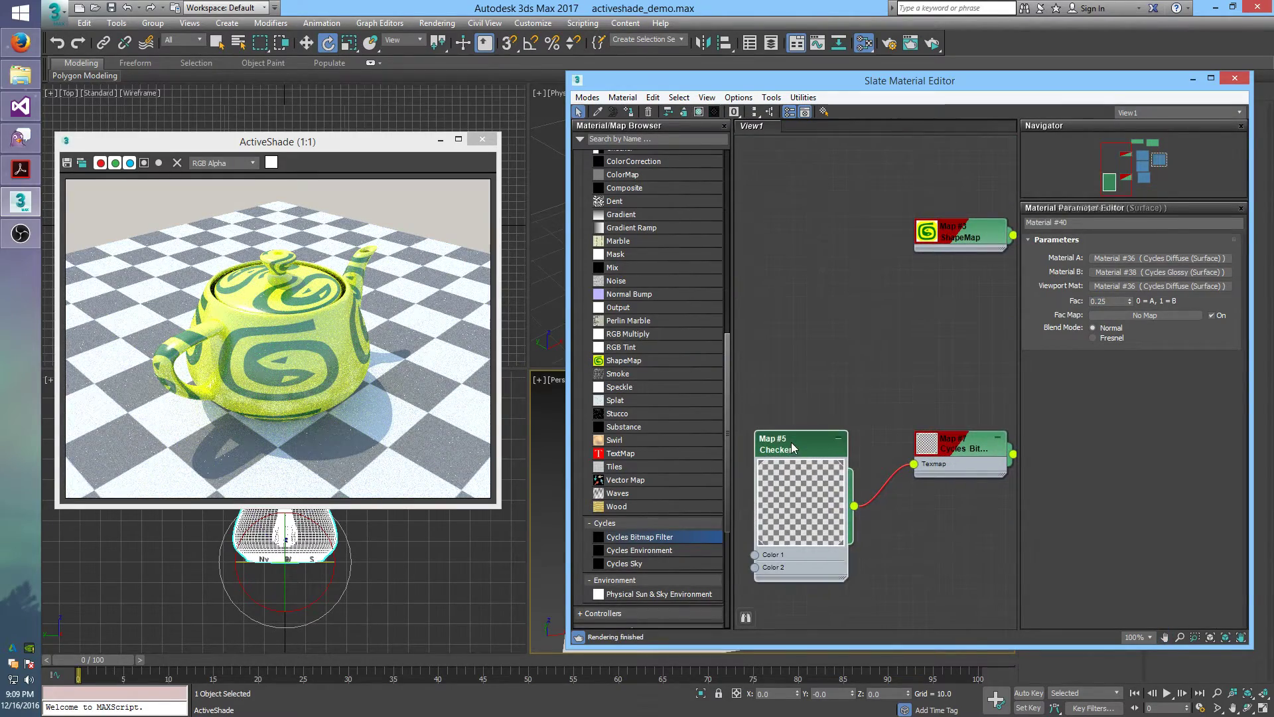
left_click_drag(1125, 305, 1055, 306)
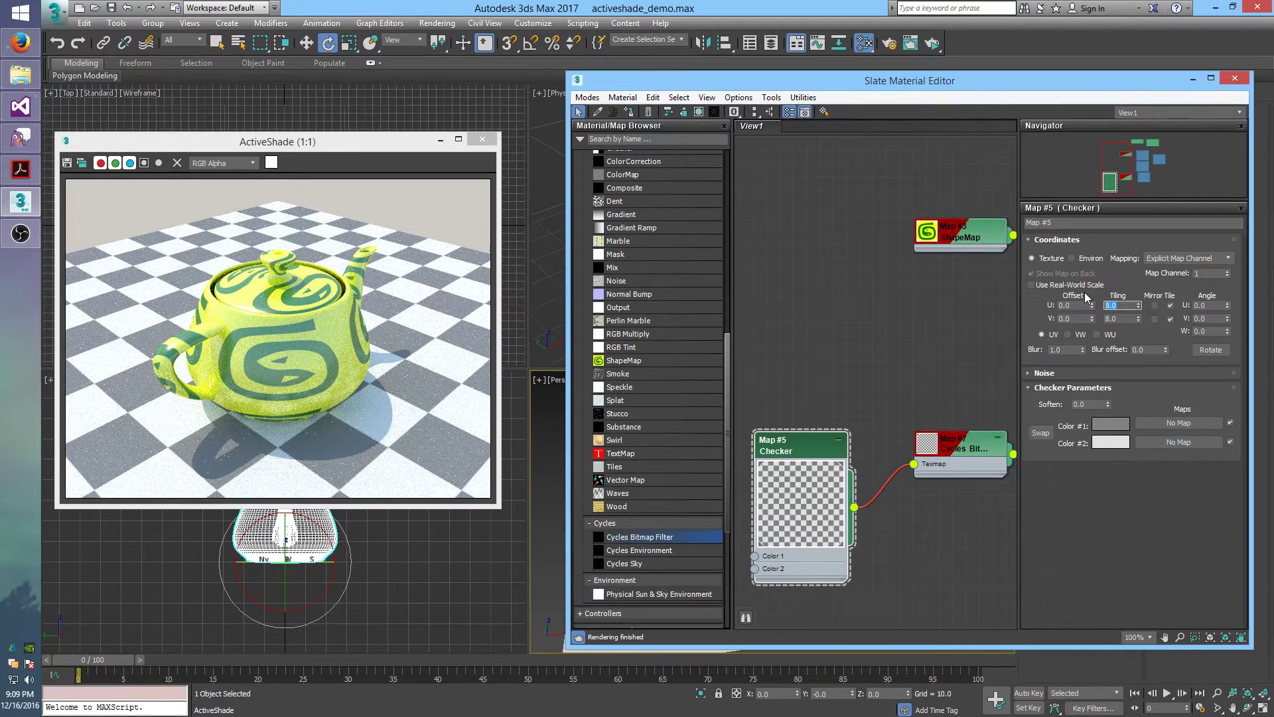
type("1")
key("Return")
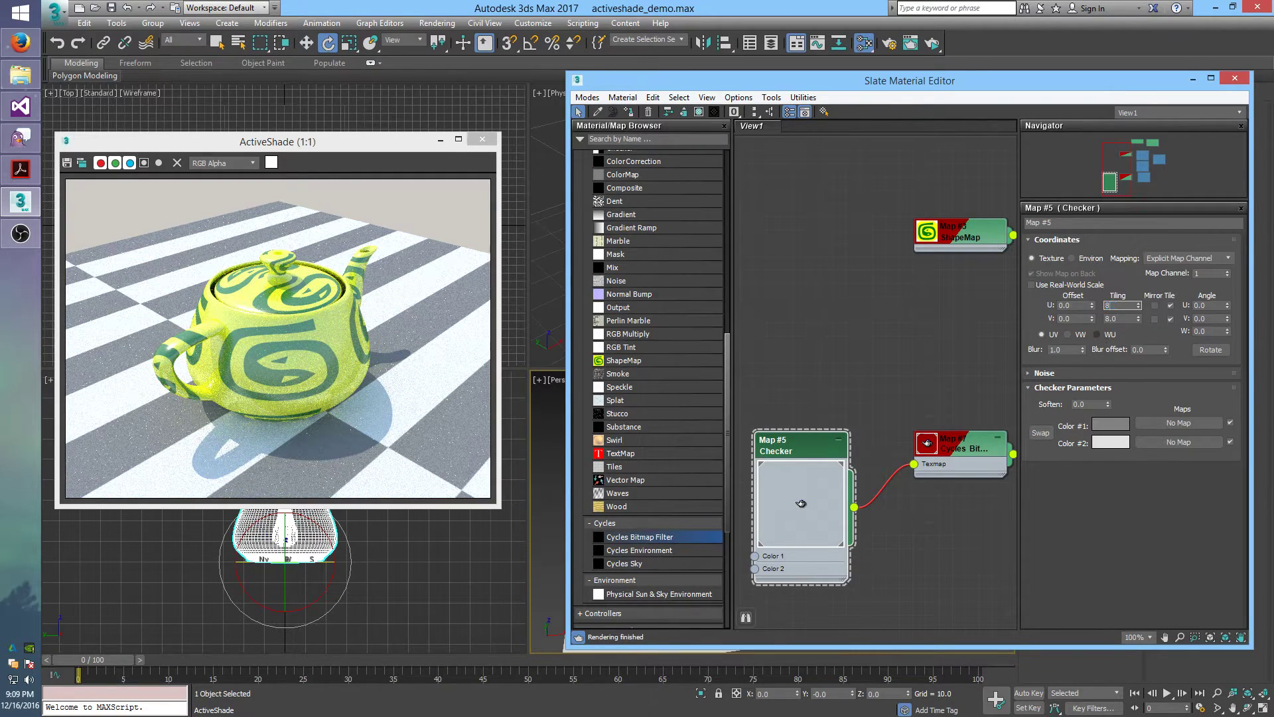
type("8")
key("Return")
Show the parameters of the Physical Sun & Sky Environment map, Map #2, with the ActiveShade render kept in view
mouse_move(816, 345)
middle_mouse_down()
mouse_move(696, 344)
mouse_move(825, 347)
mouse_move(795, 359)
middle_mouse_up()
middle_click_drag(830, 357, 801, 364)
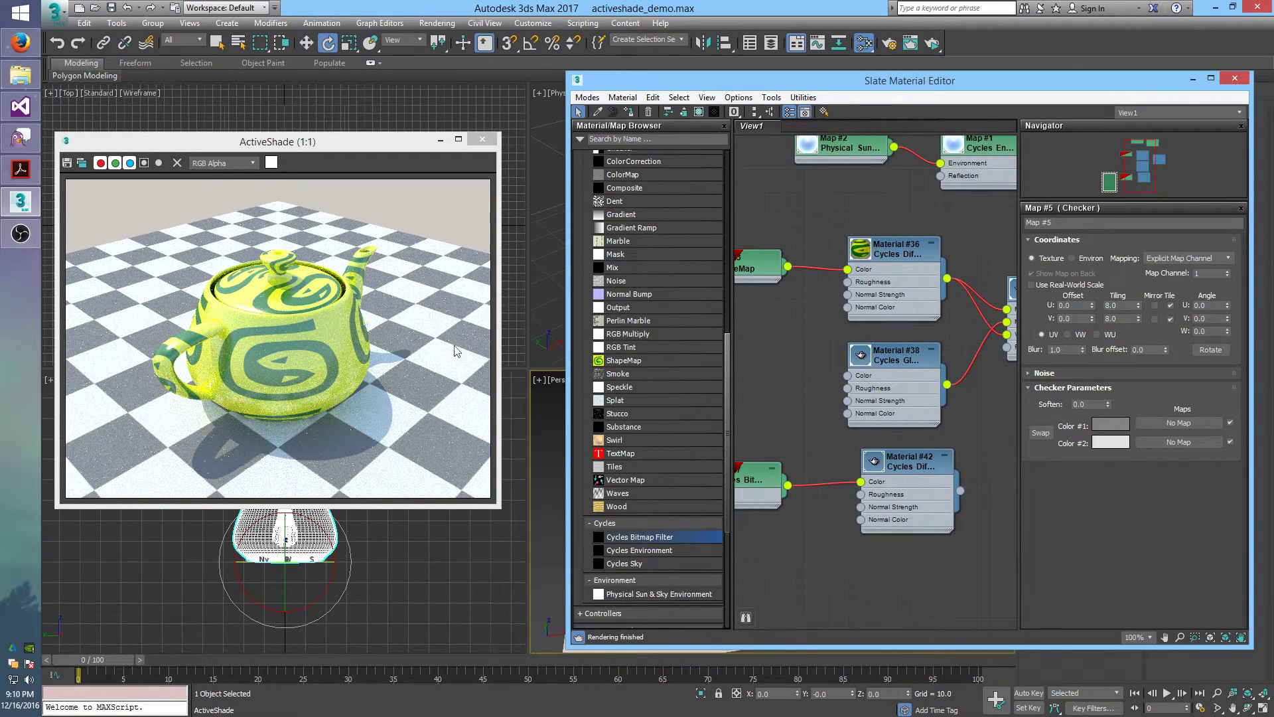
left_click_drag(353, 142, 391, 120)
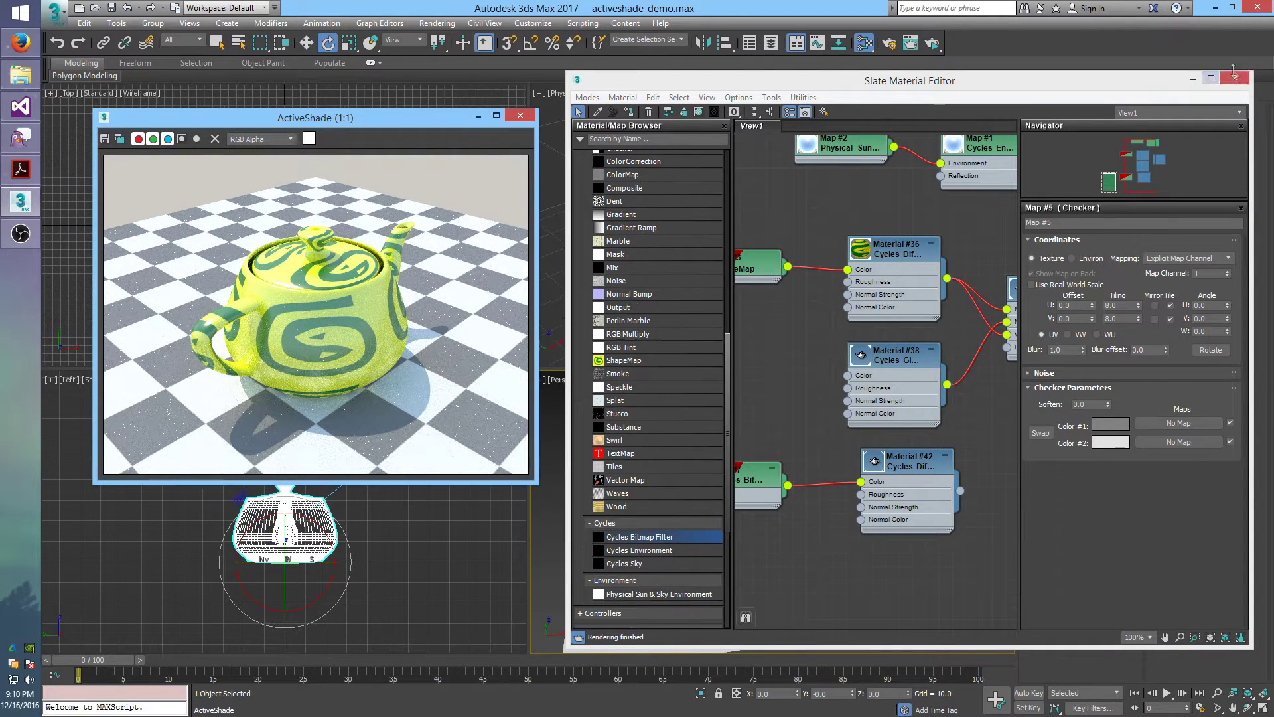
middle_click_drag(951, 235, 879, 290)
middle_click_drag(809, 250, 847, 294)
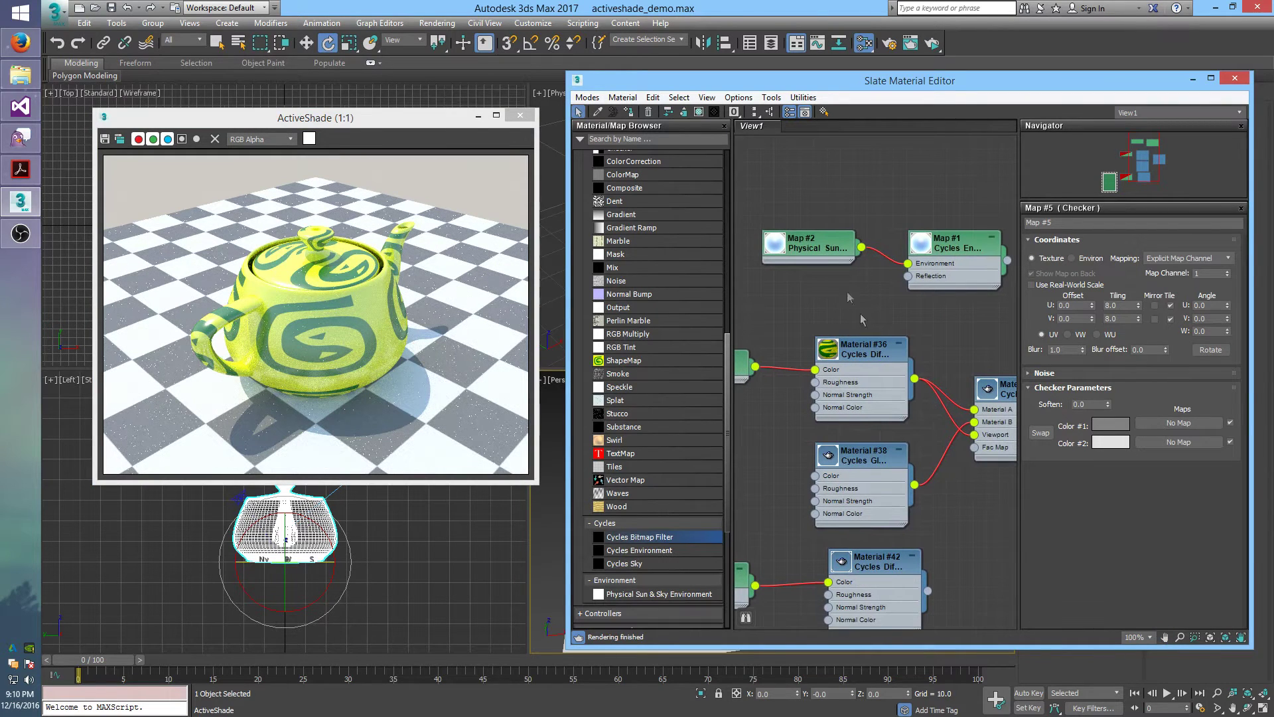
double_click(808, 244)
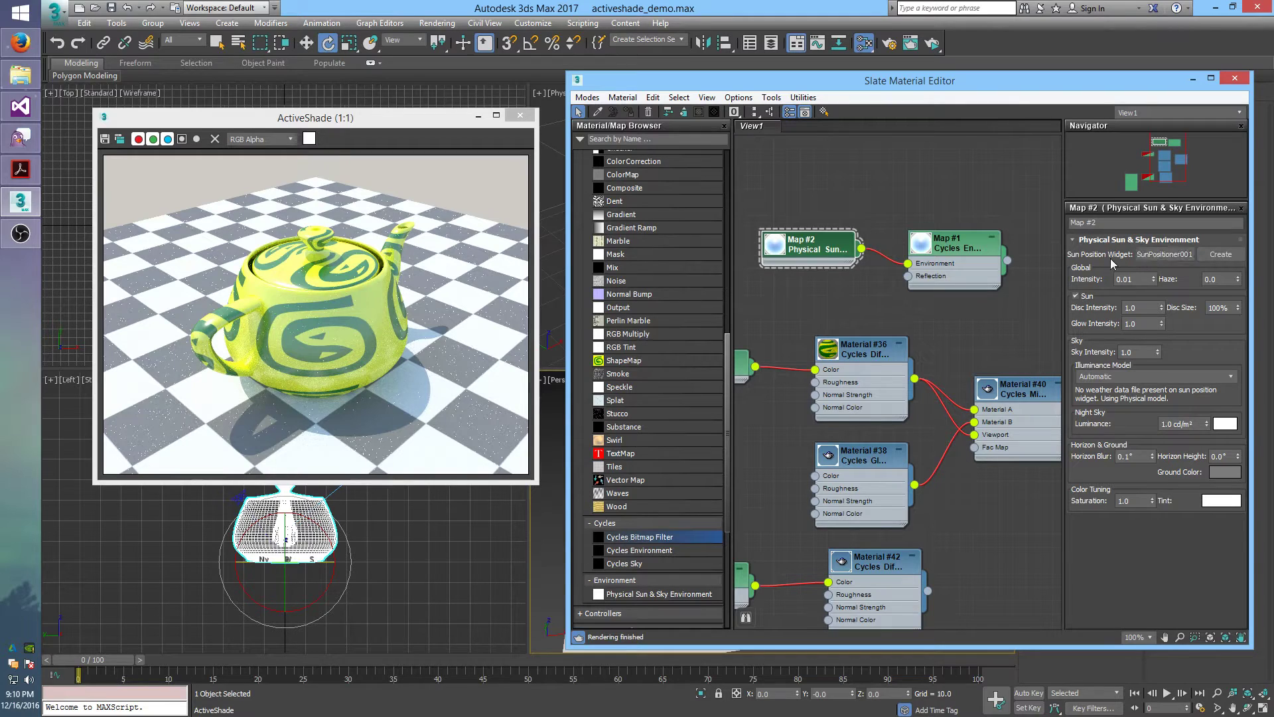
Close the Slate Material Editor and select the Sun Positioner in the PhysCamera001 viewport
left_click(1235, 78)
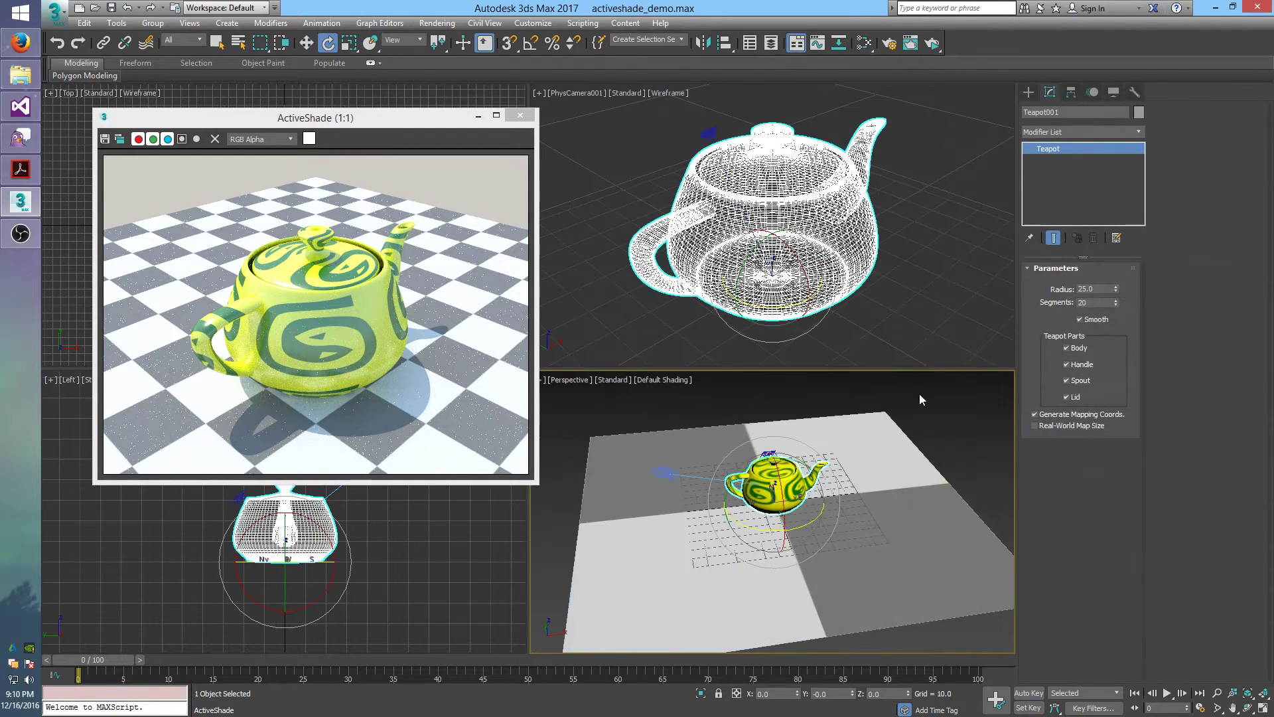
left_click(863, 272)
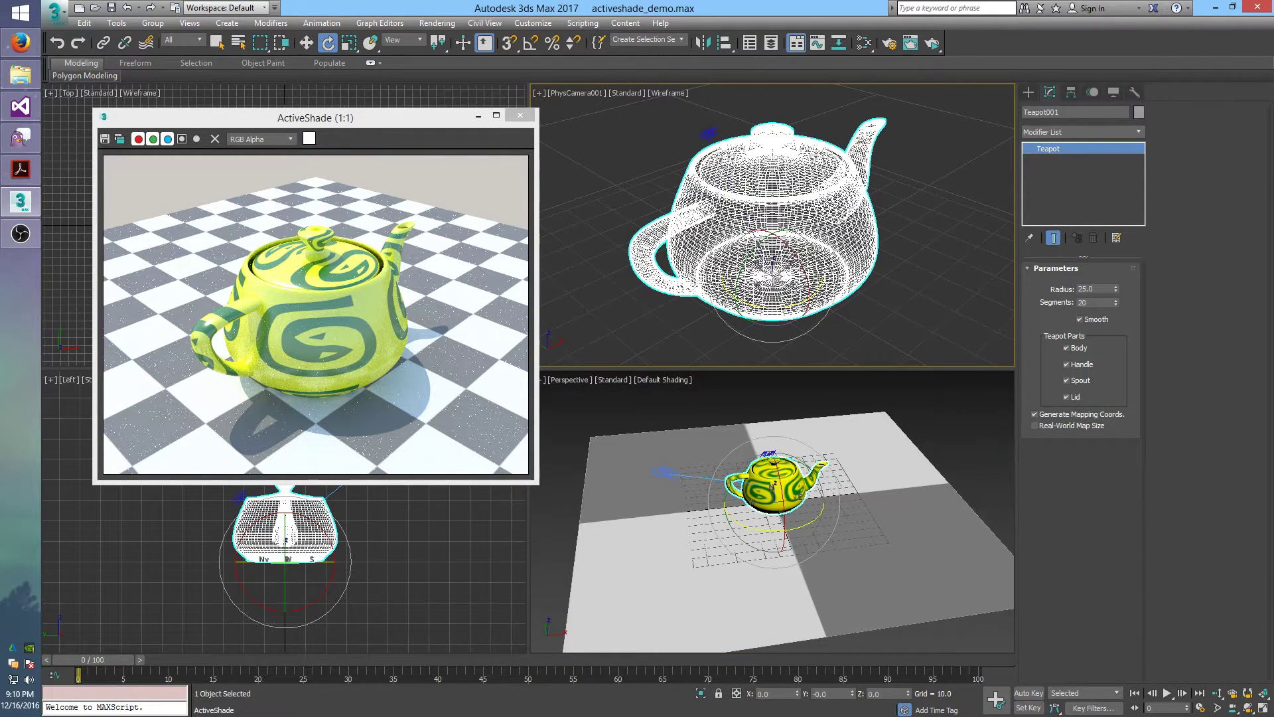
left_click(778, 281)
left_click(776, 280)
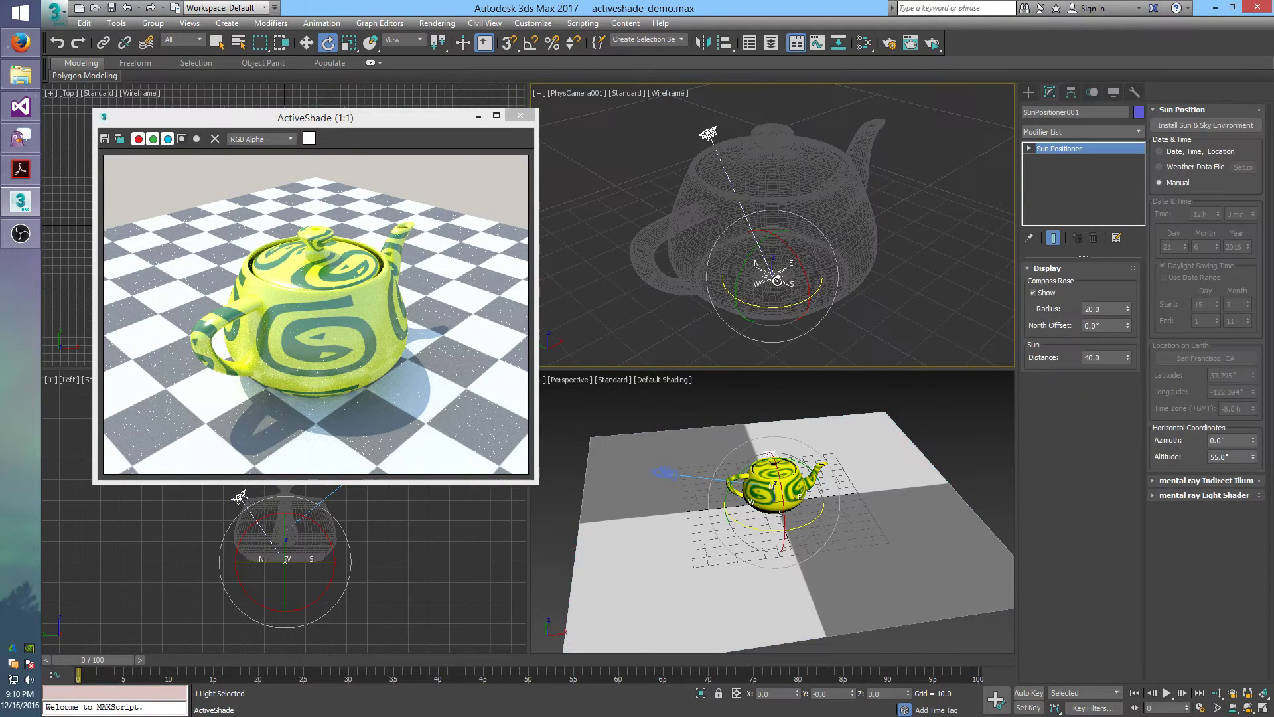
key("q")
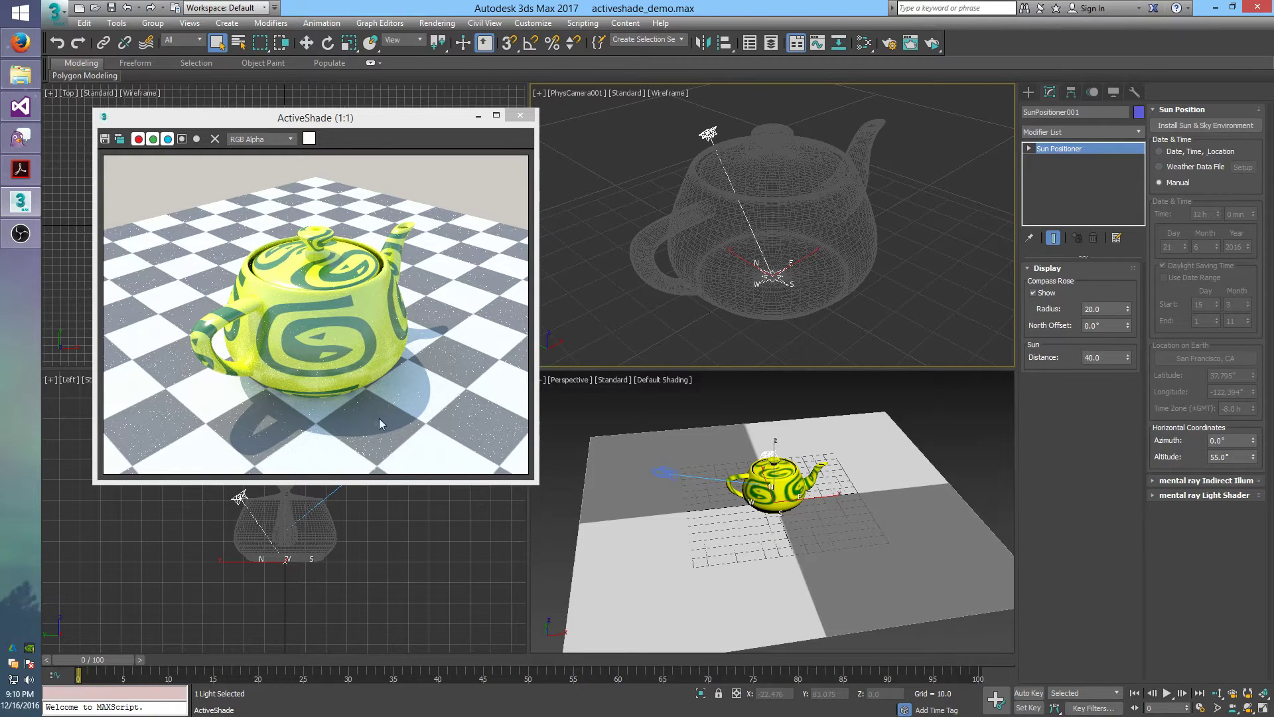
Set the Sun Positioner's Azimuth to 90°
left_click(1211, 440)
type("9")
key("Return")
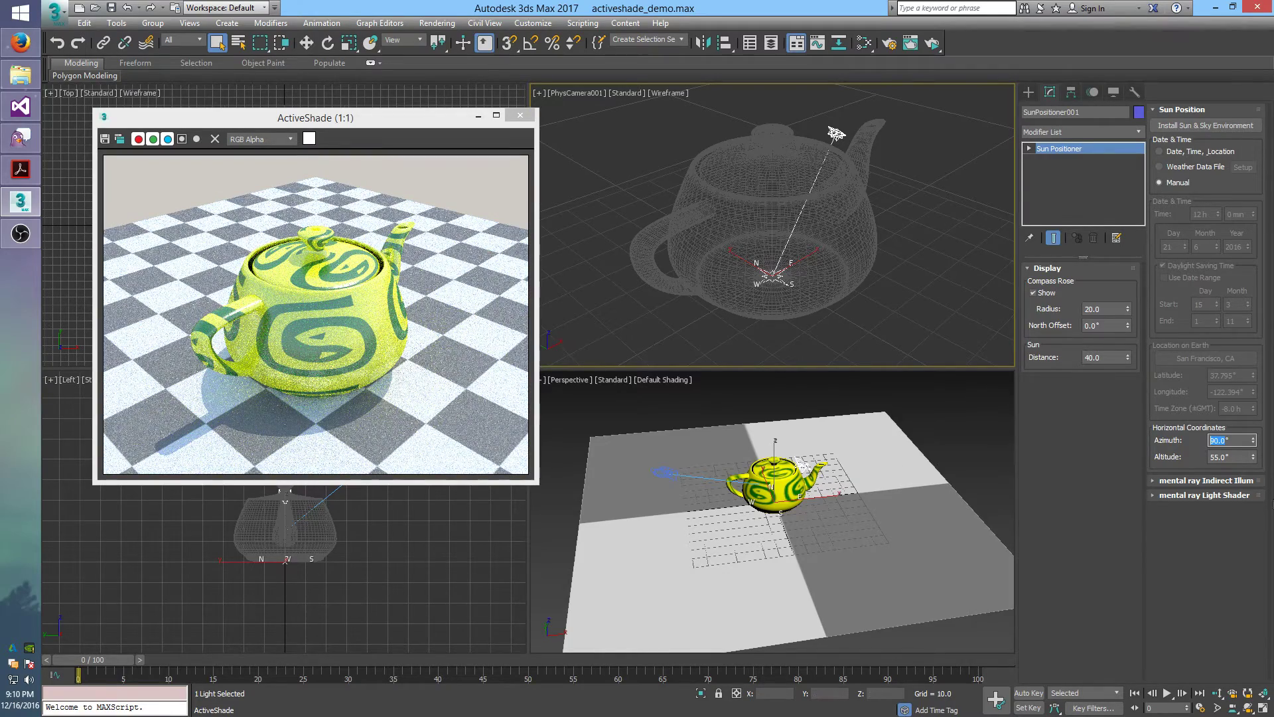
Try an Altitude of 45° for the Sun Positioner and settle on 70°
left_click(1219, 456)
type("45")
key("Return")
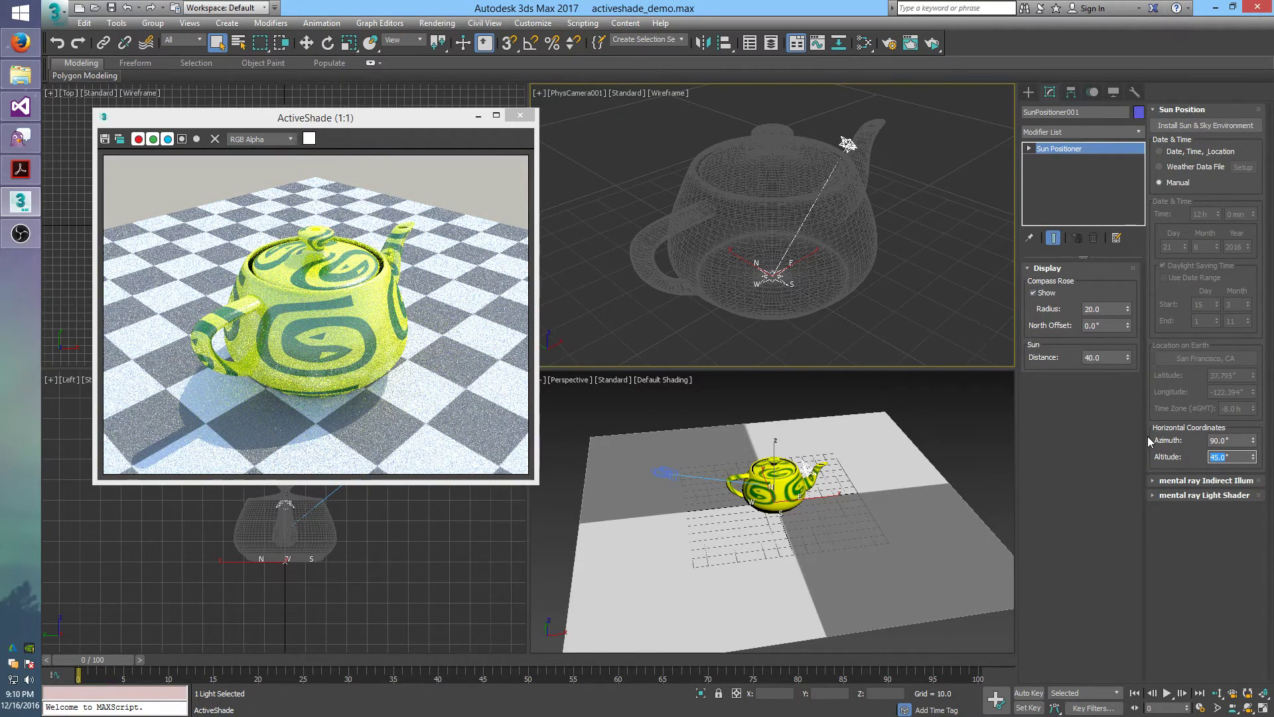
type("70")
key("Return")
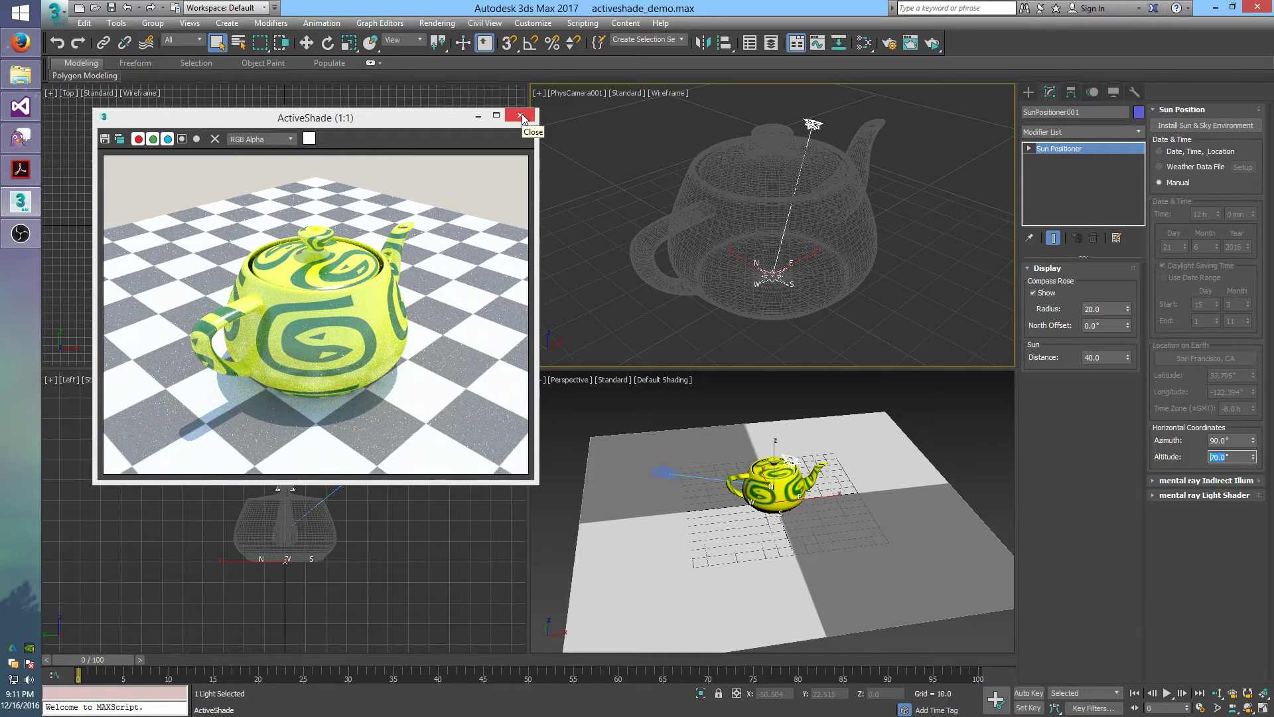
Select the physical camera in the Perspective viewport and enable its depth of field
left_click(970, 405)
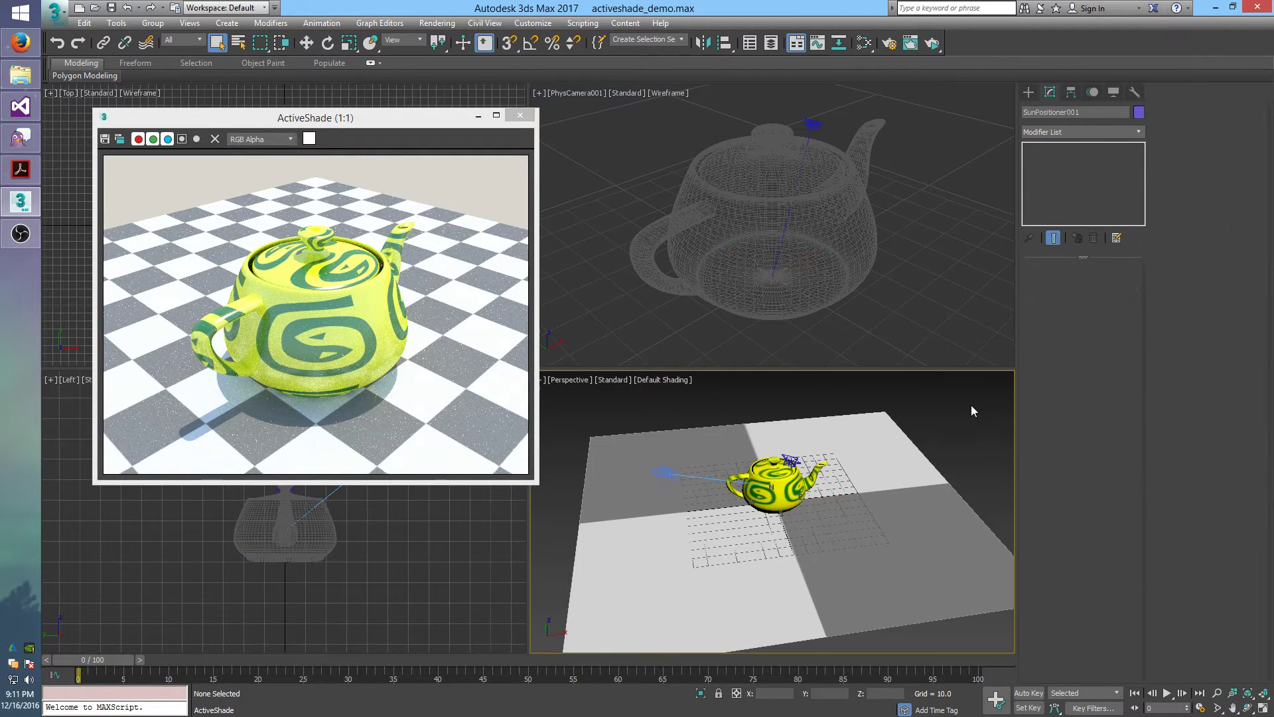
left_click(667, 472)
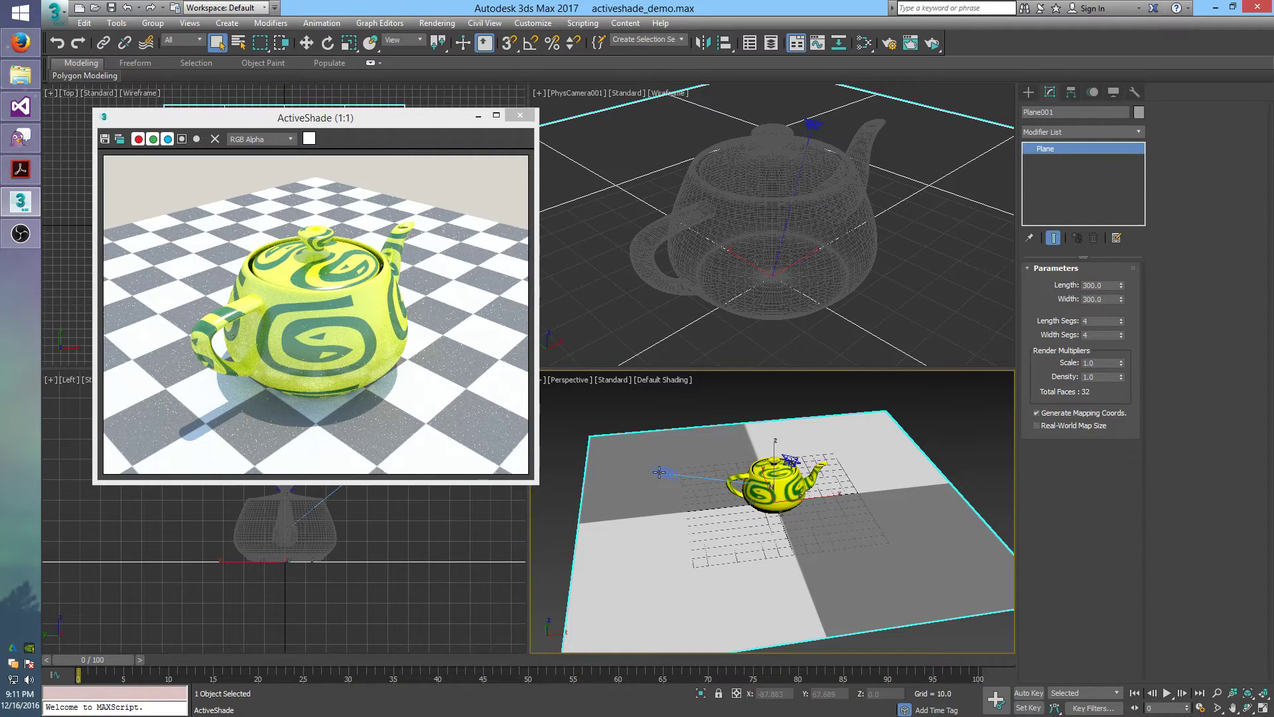
left_click(659, 472)
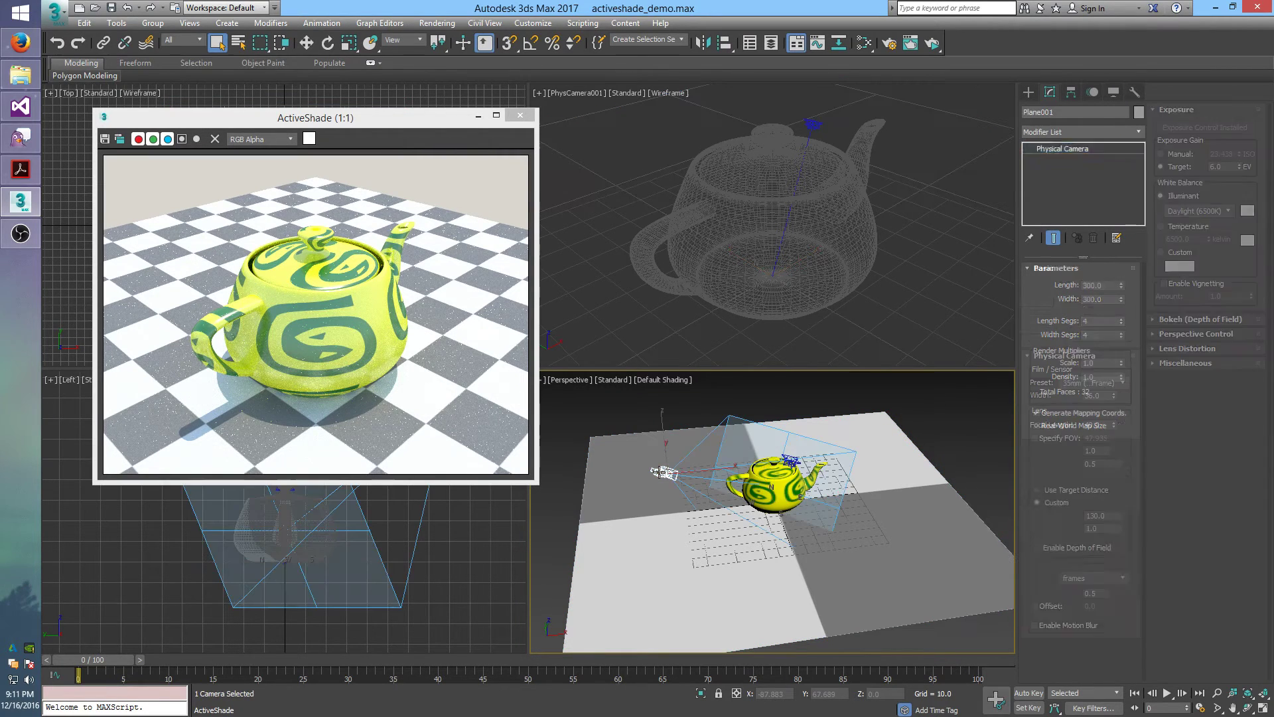
left_click(1054, 550)
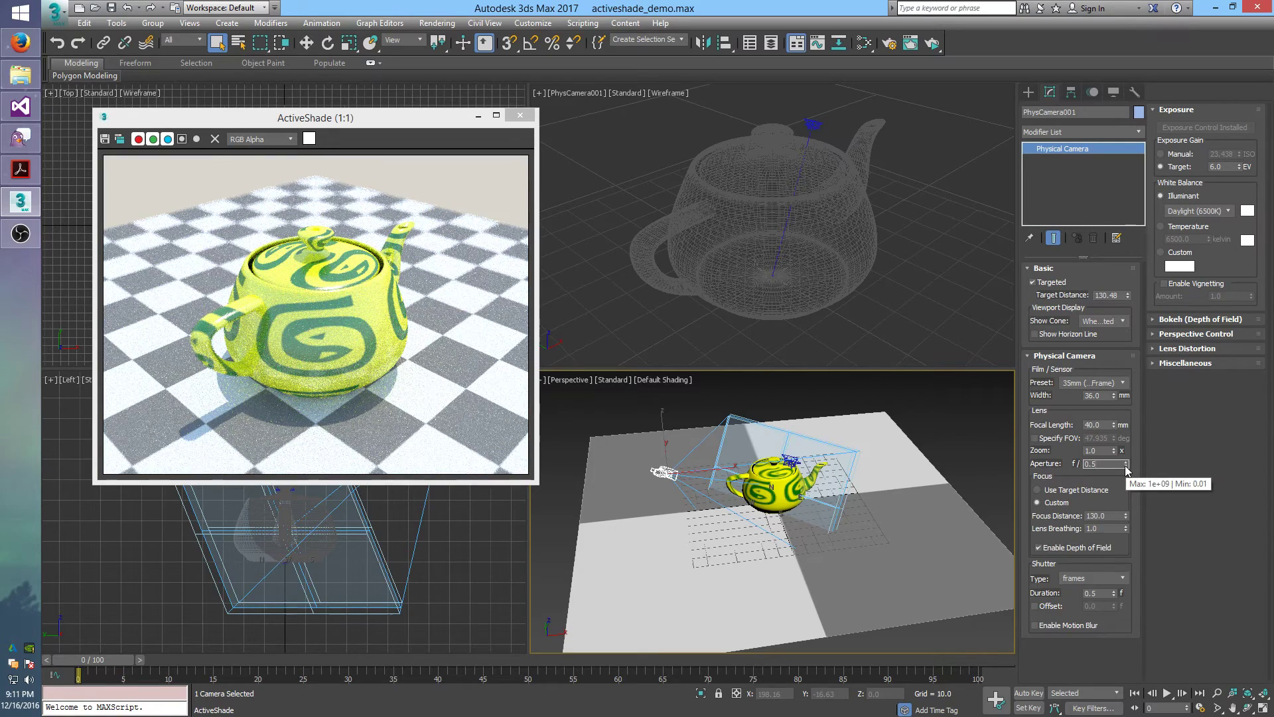
Try Aperture values of f/8, f/0.1 and f/0.3 on the physical camera and set it back to f/0.5
type("0")
type("8")
key("Return")
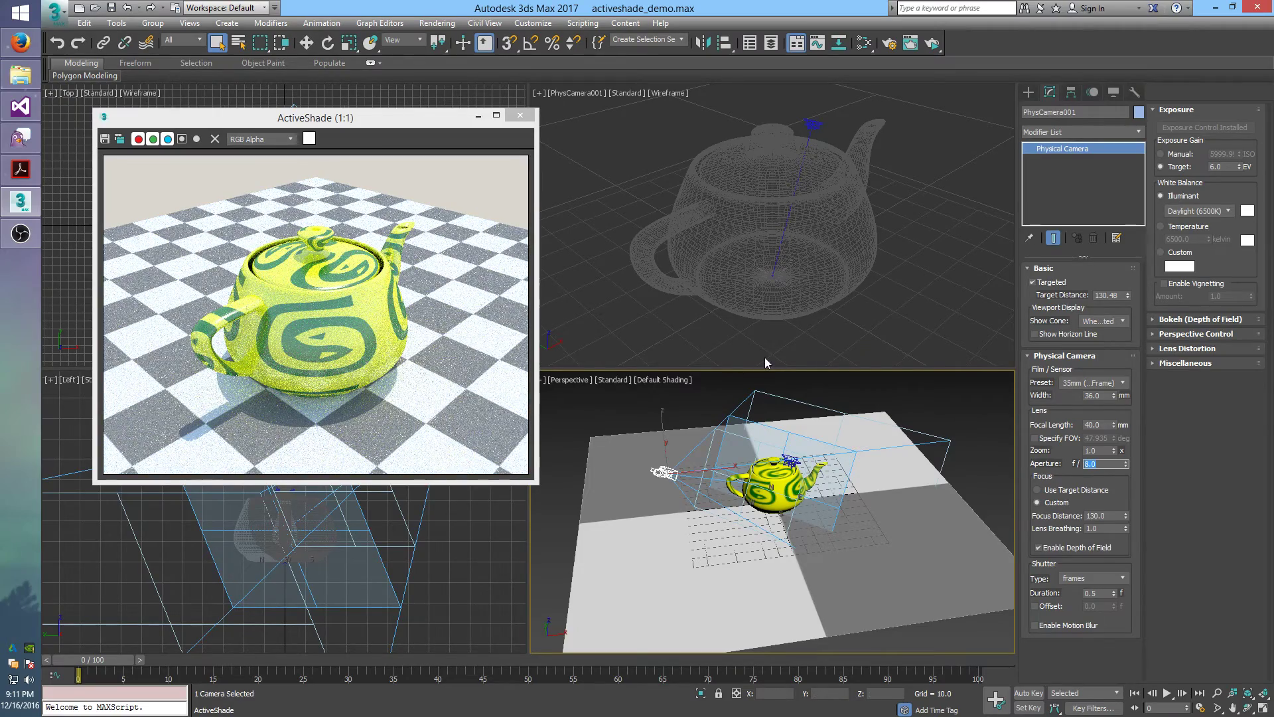
type("0.1")
key("Return")
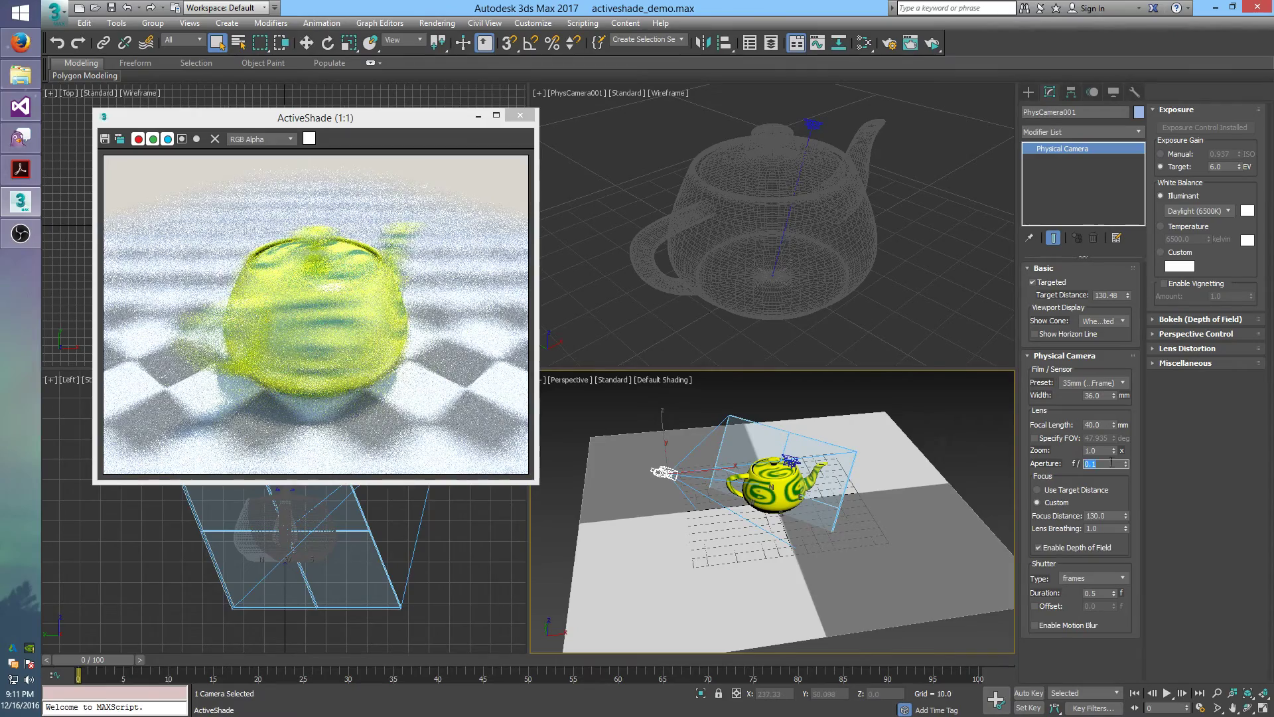
type("0.")
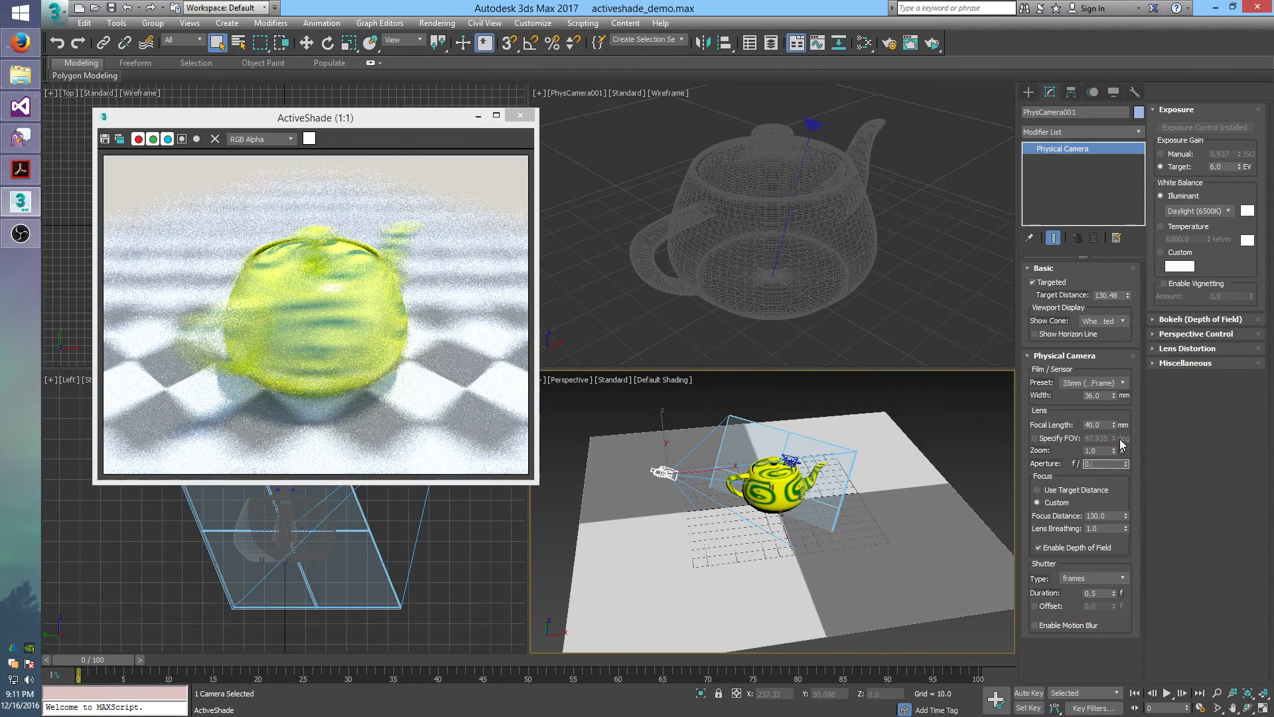
type("3")
key("Return")
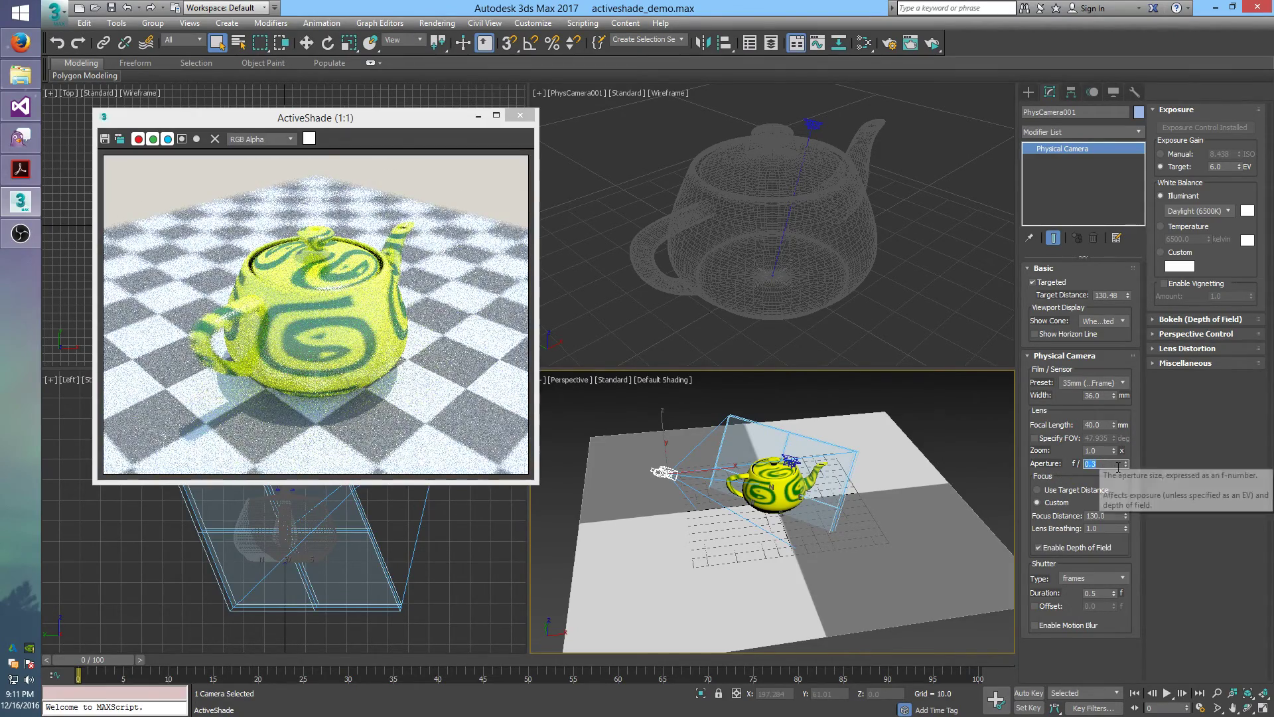
type("0.5")
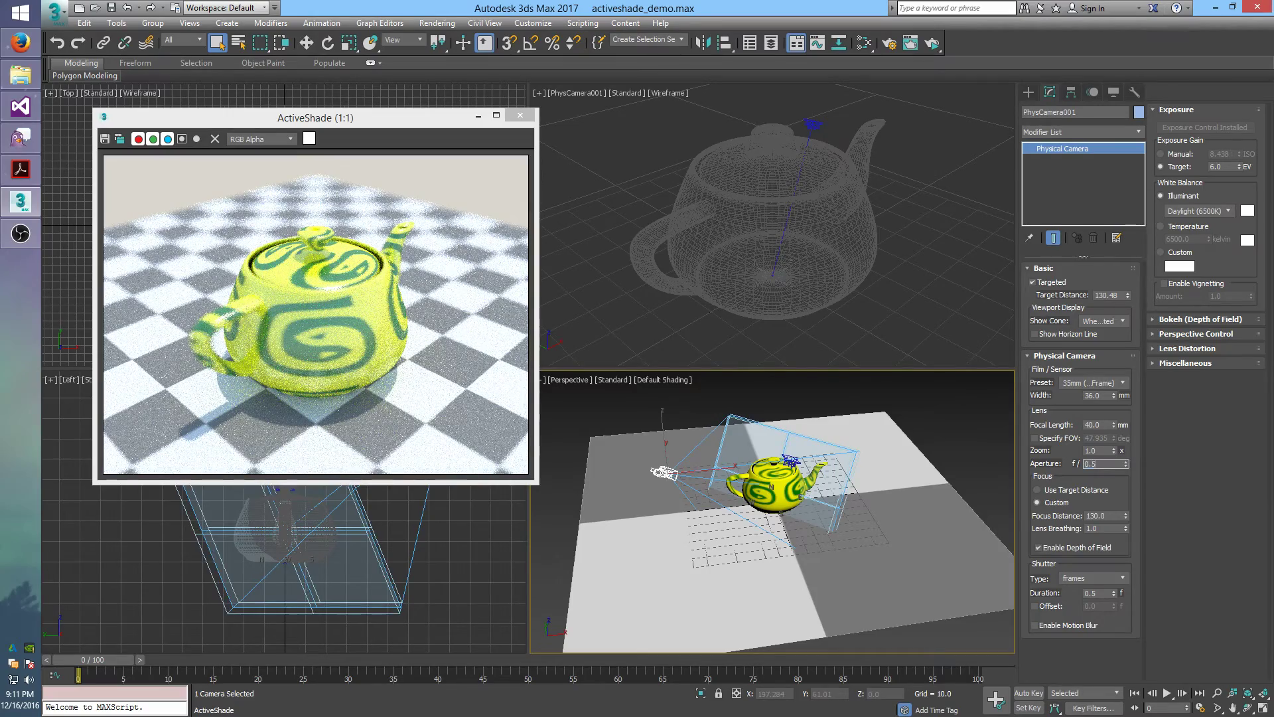
key("Return")
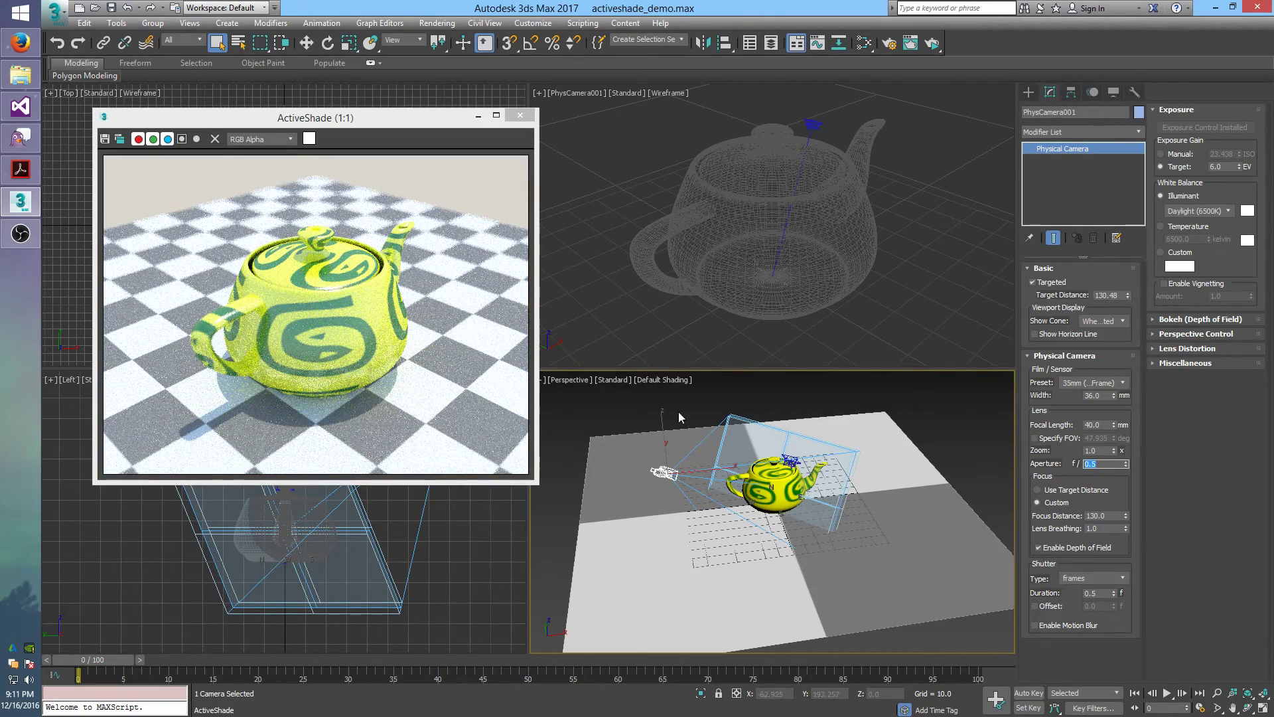
View the camera's focus planes from the side in the Perspective viewport and close the ActiveShade render window
middle_click_drag(679, 416, 806, 537, "alt")
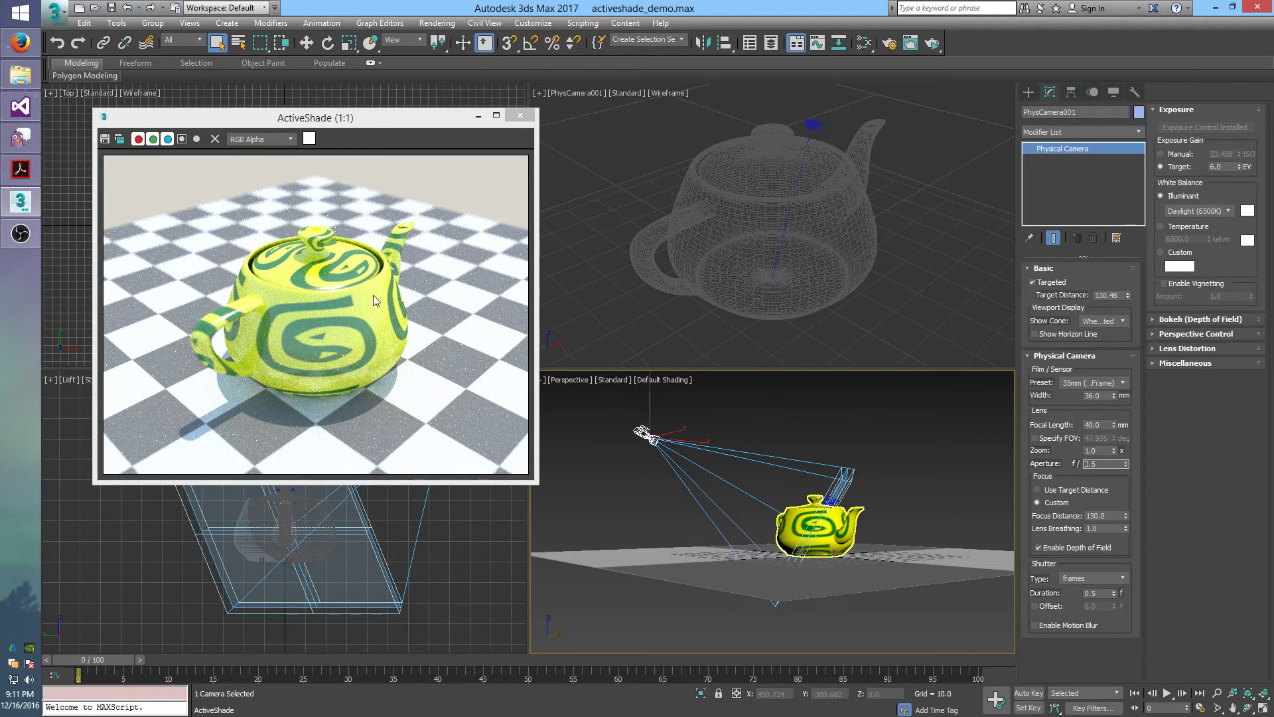
left_click_drag(375, 117, 403, 115)
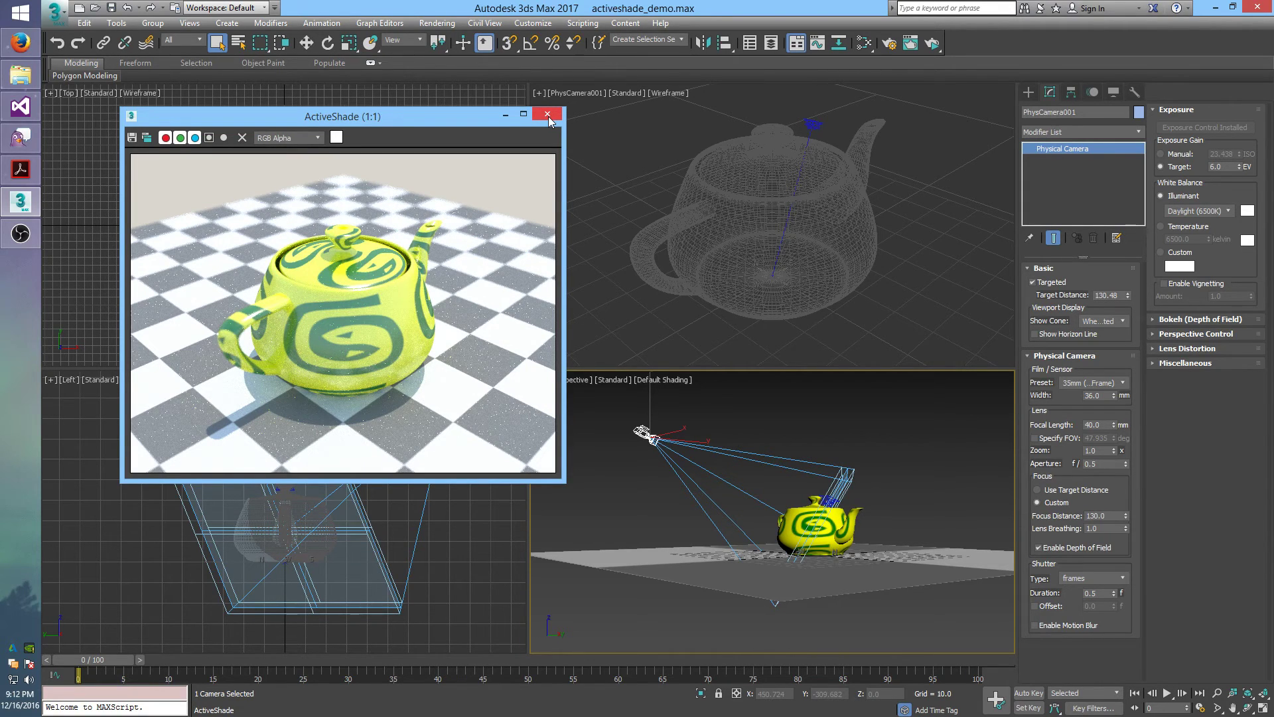
left_click(549, 118)
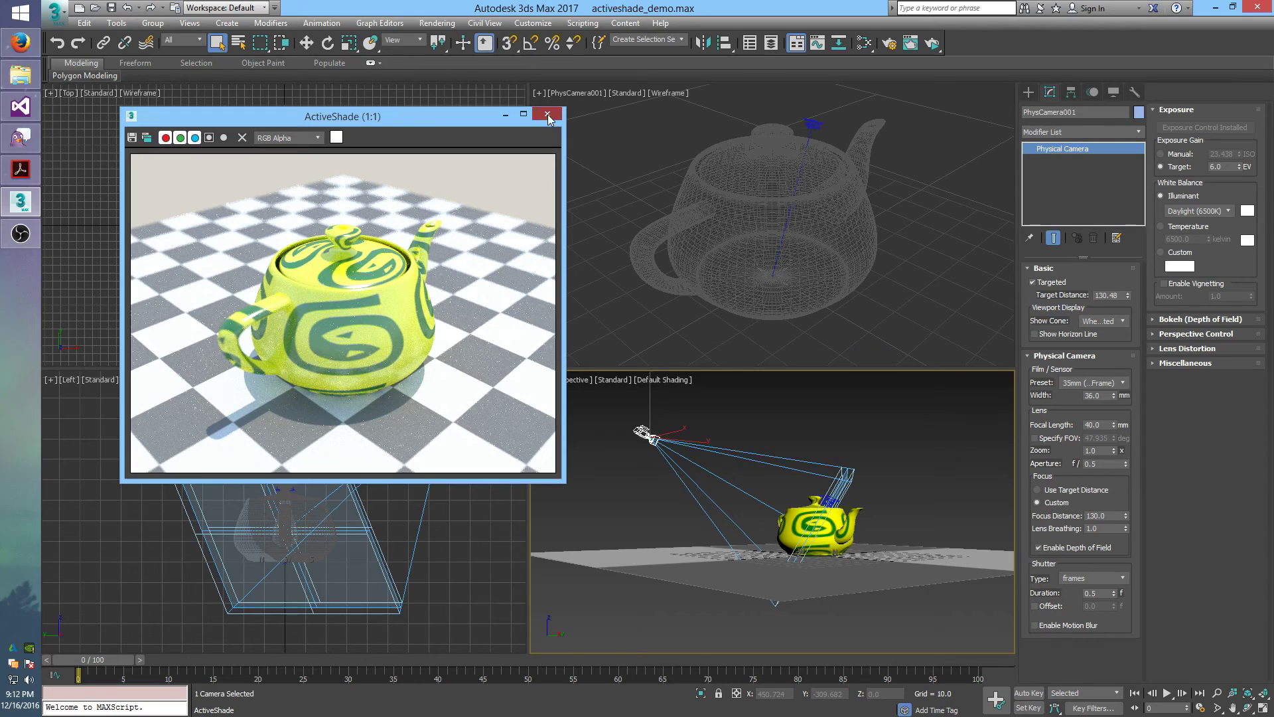